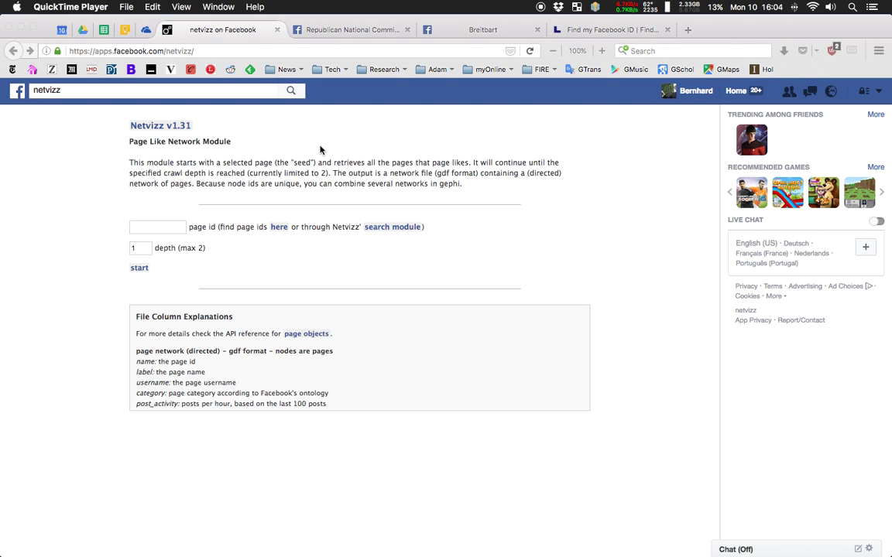
left_click(350, 28)
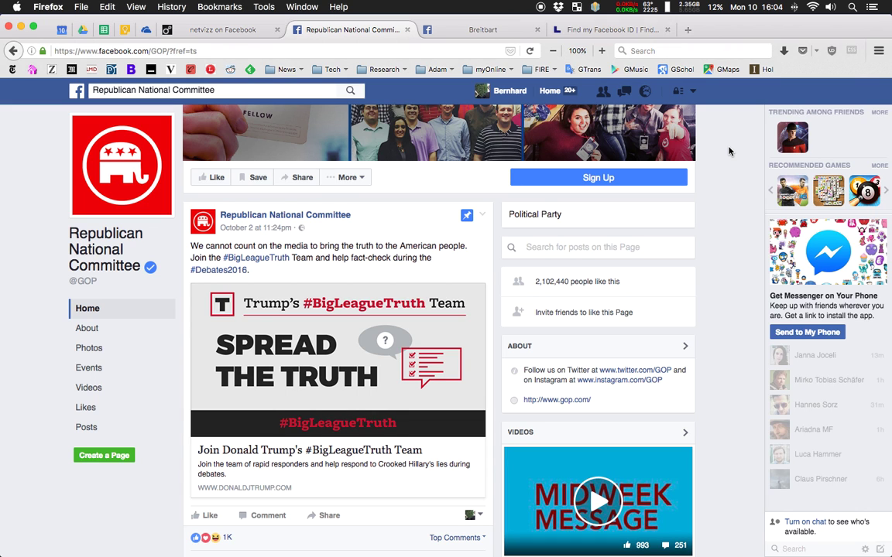
scroll(728, 151, "down", 5)
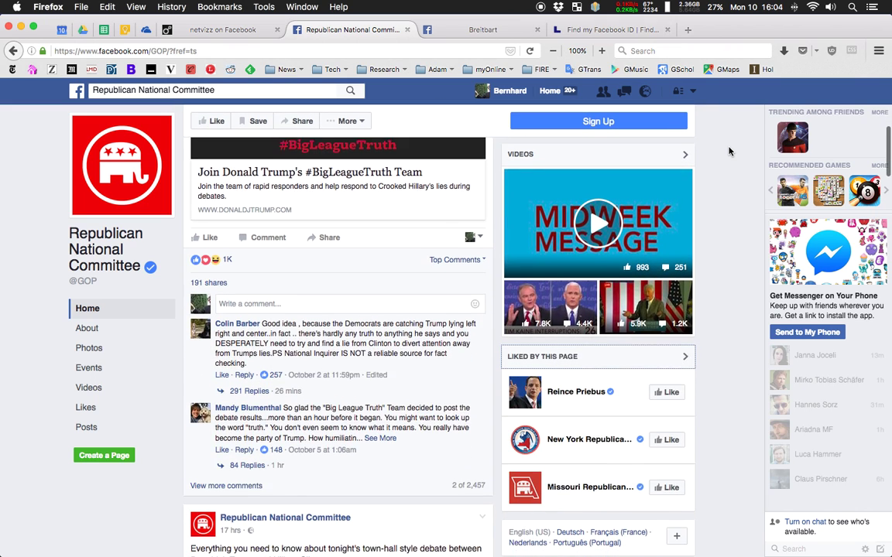
scroll(728, 151, "down", 3)
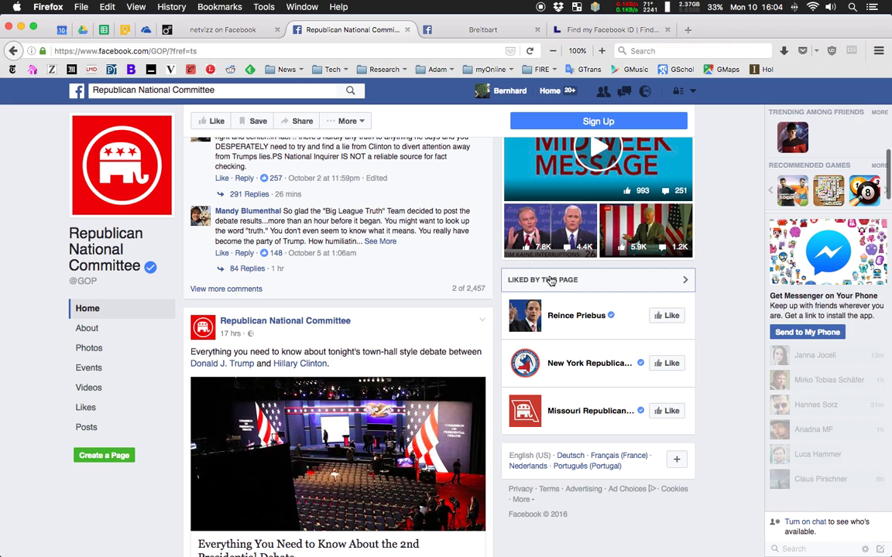
left_click(551, 280)
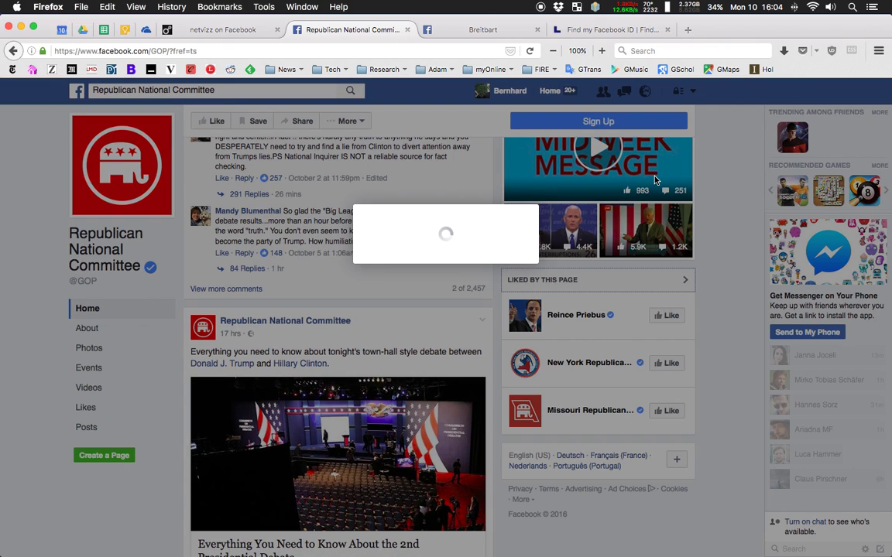
scroll(463, 194, "down", 1)
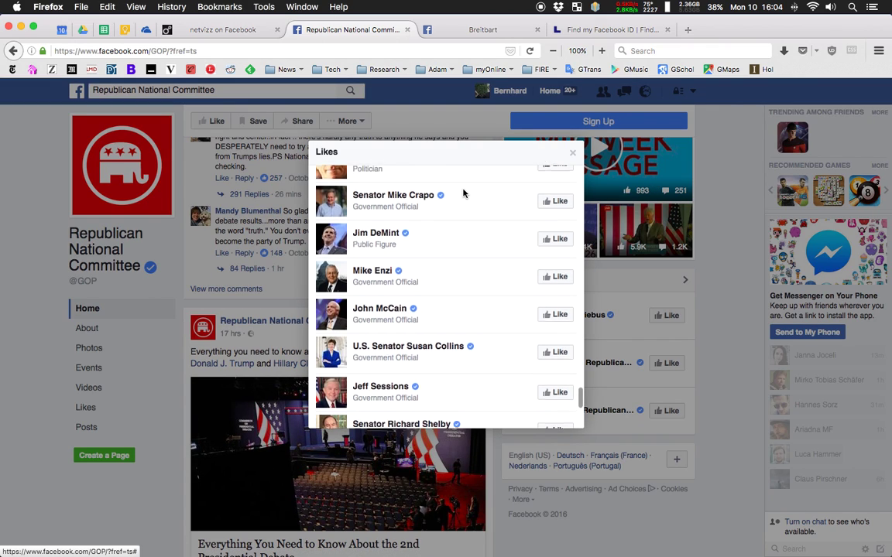
scroll(463, 194, "down", 20)
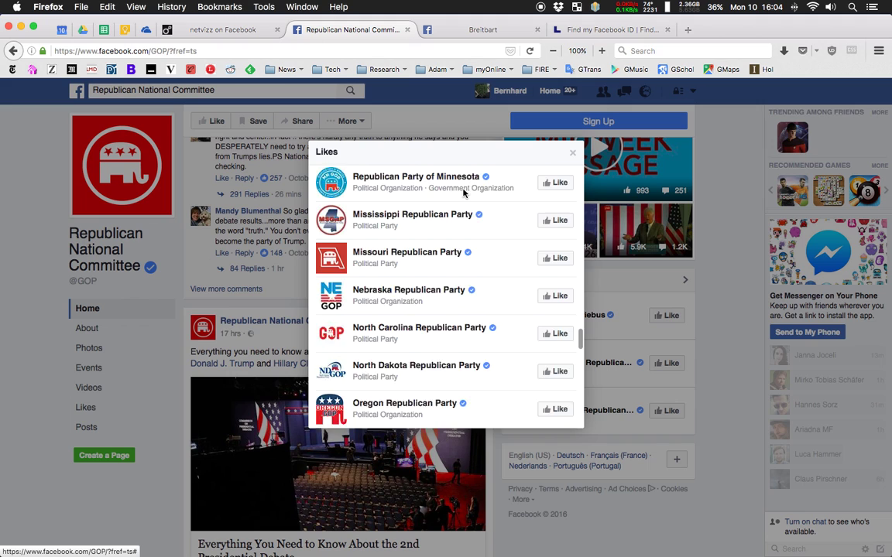
scroll(463, 194, "up", 15)
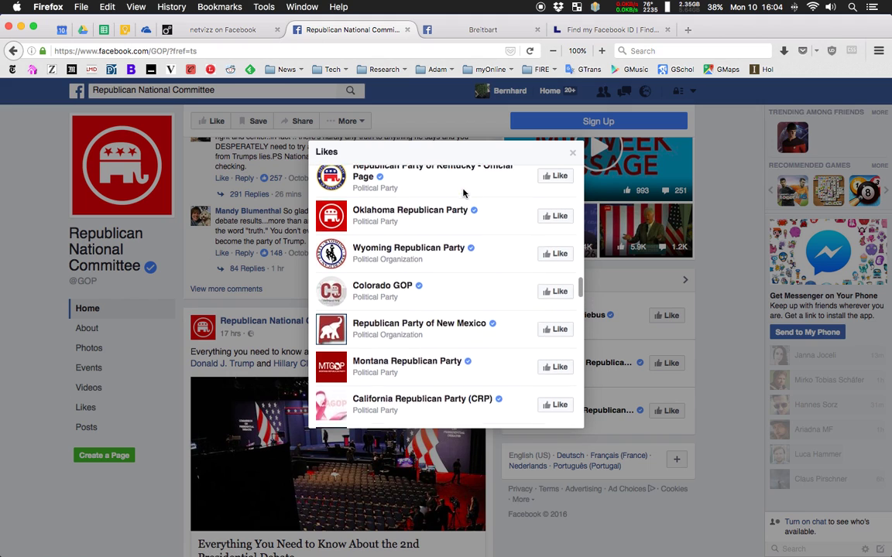
scroll(462, 193, "up", 10)
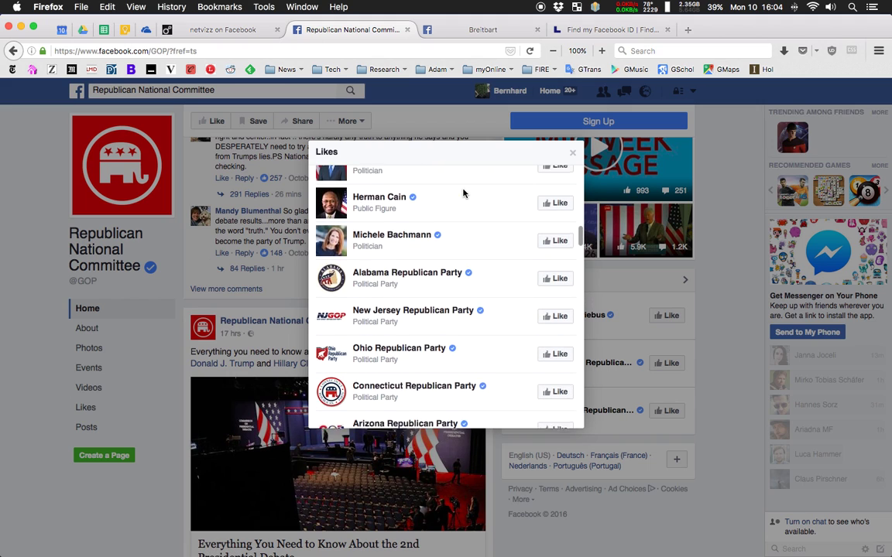
scroll(463, 194, "up", 10)
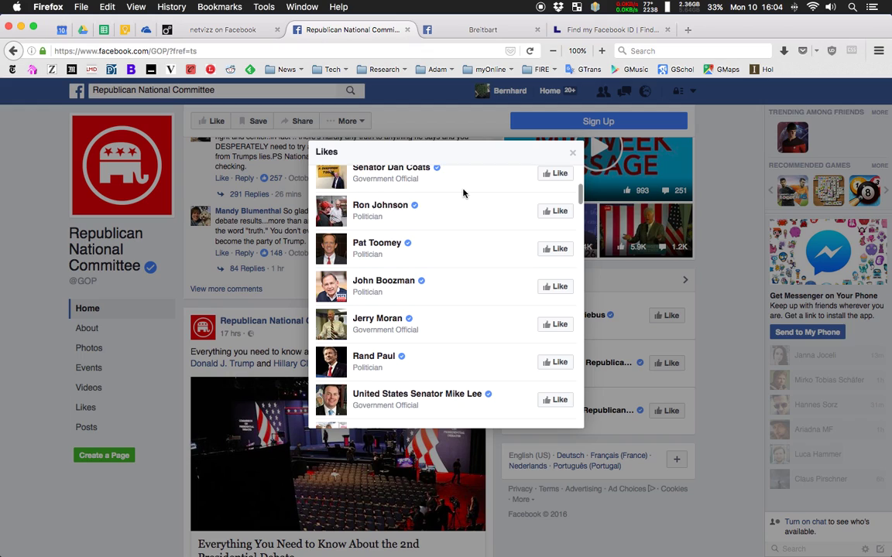
scroll(463, 194, "up", 3)
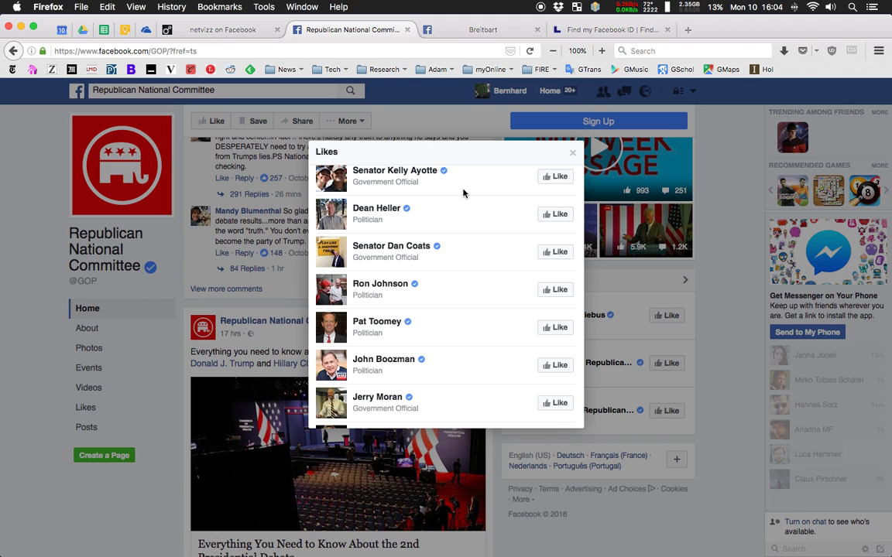
scroll(463, 193, "up", 3)
scroll(463, 193, "down", 2)
scroll(463, 194, "down", 3)
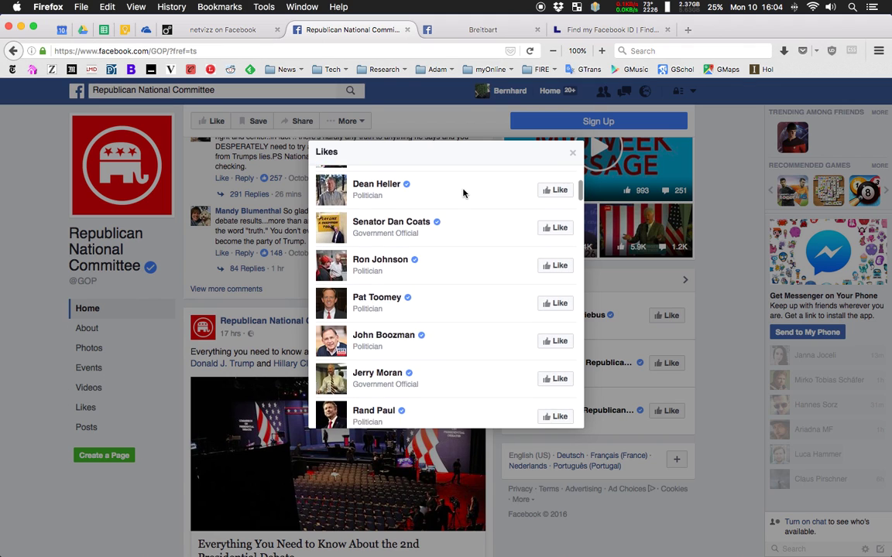
left_click(571, 155)
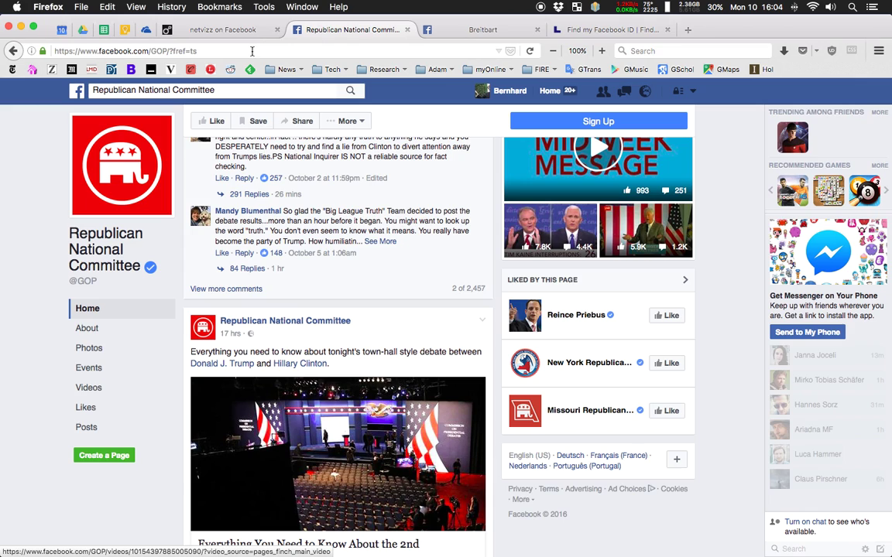
- Return to the Netvizz Page Like Network module and focus its crawl depth field, still at 1
left_click(236, 31)
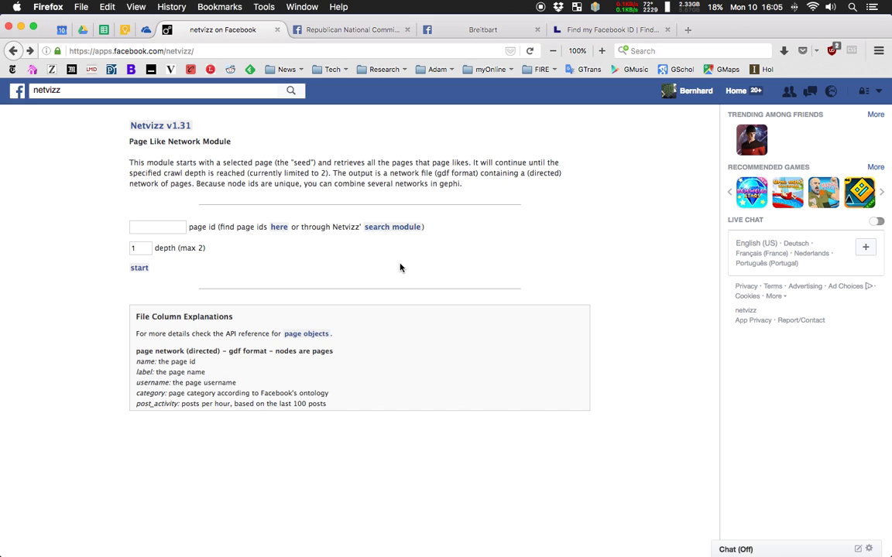
left_click(136, 247)
- Copy the Republican National Committee page address, facebook.com/GOP, from its Facebook tab
left_click(341, 30)
left_click(232, 49)
key("super+c")
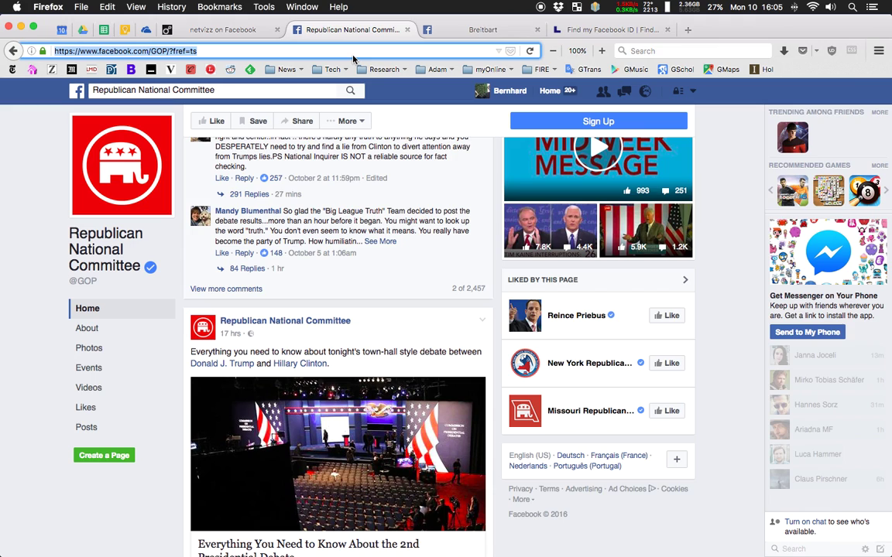
left_click(223, 29)
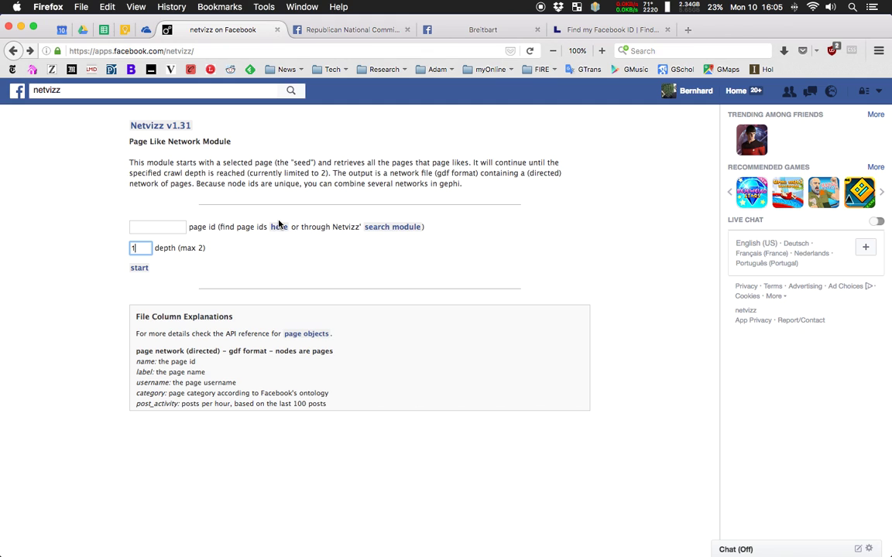
- Paste the GOP address into Lookup-ID.com, look up its numeric page ID, and return to Netvizz
left_click(576, 30)
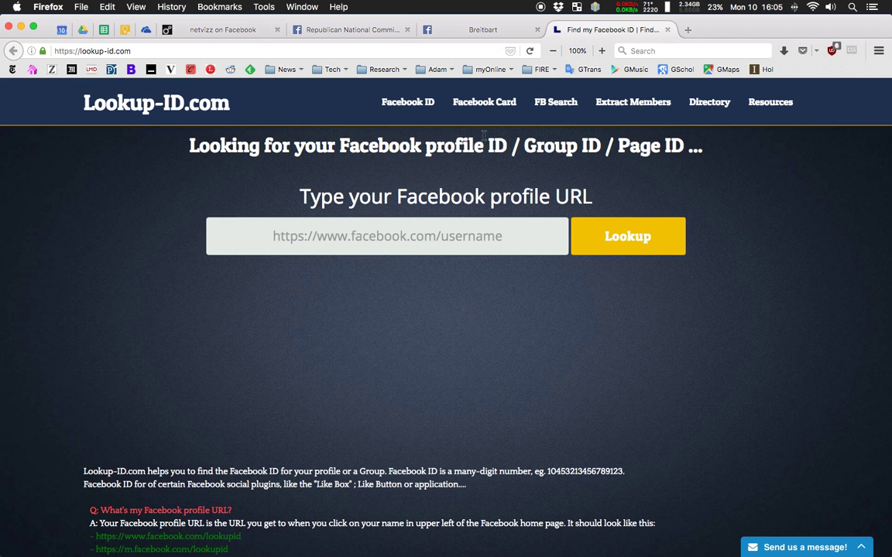
left_click(389, 237)
key("super+v")
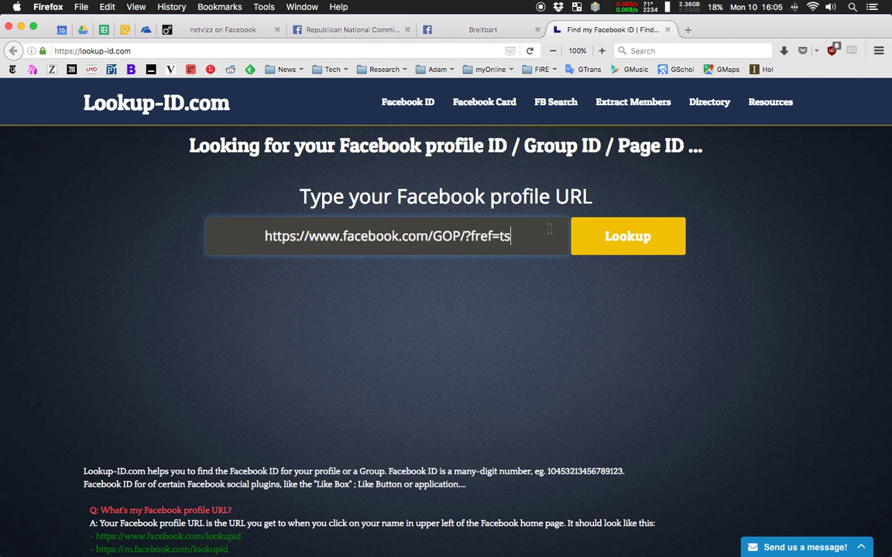
left_click(657, 238)
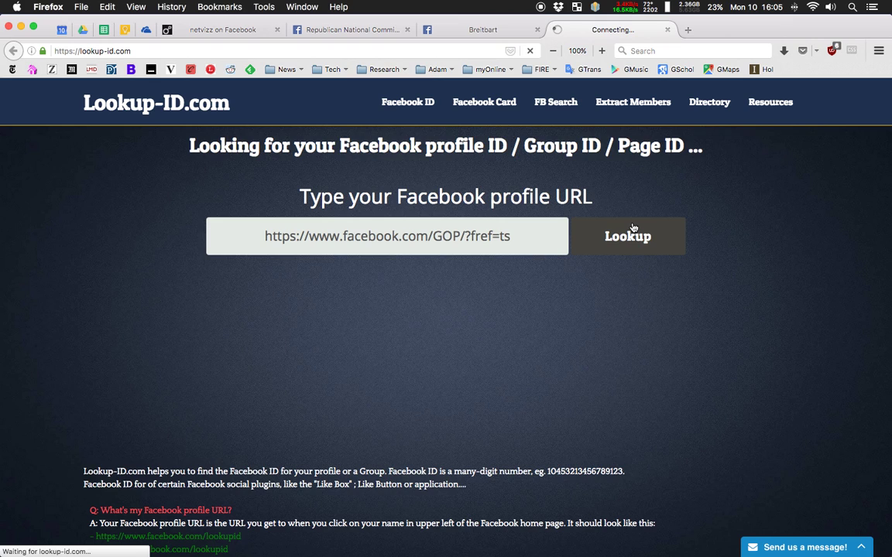
scroll(522, 331, "down", 2)
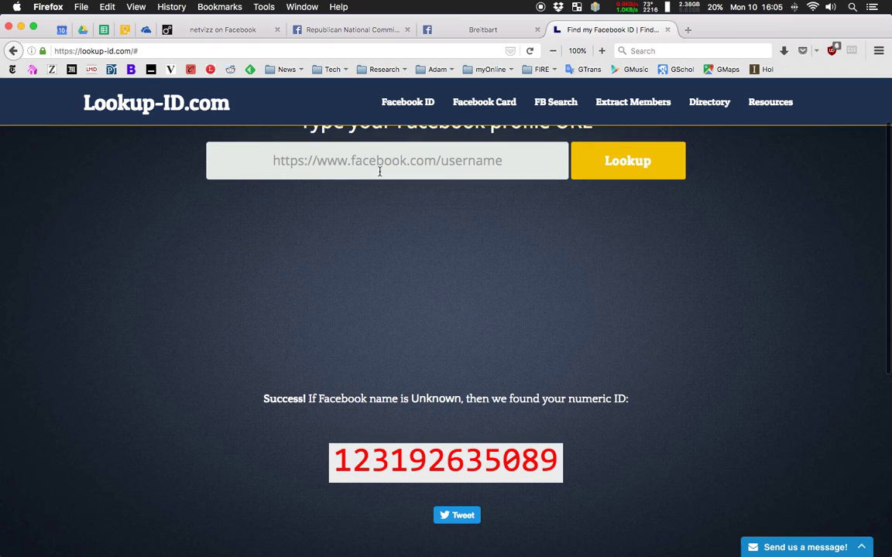
left_click(248, 30)
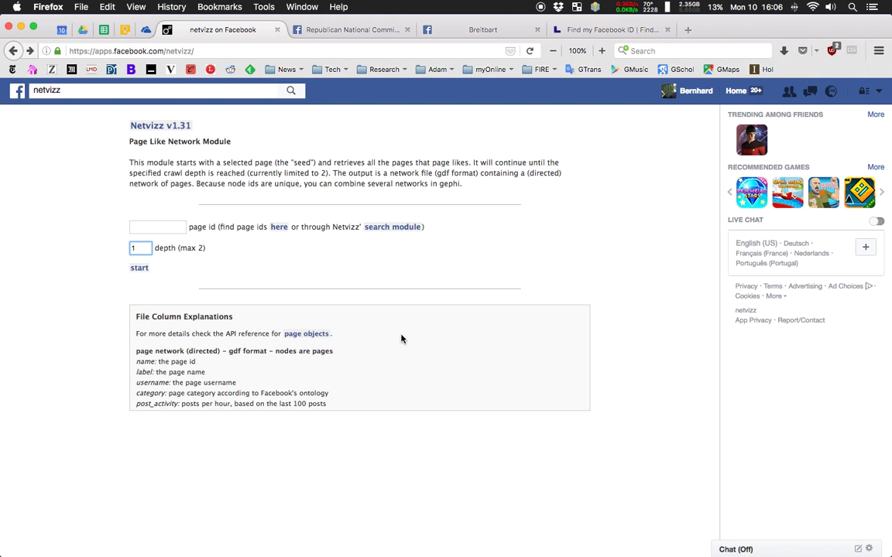
left_click(371, 34)
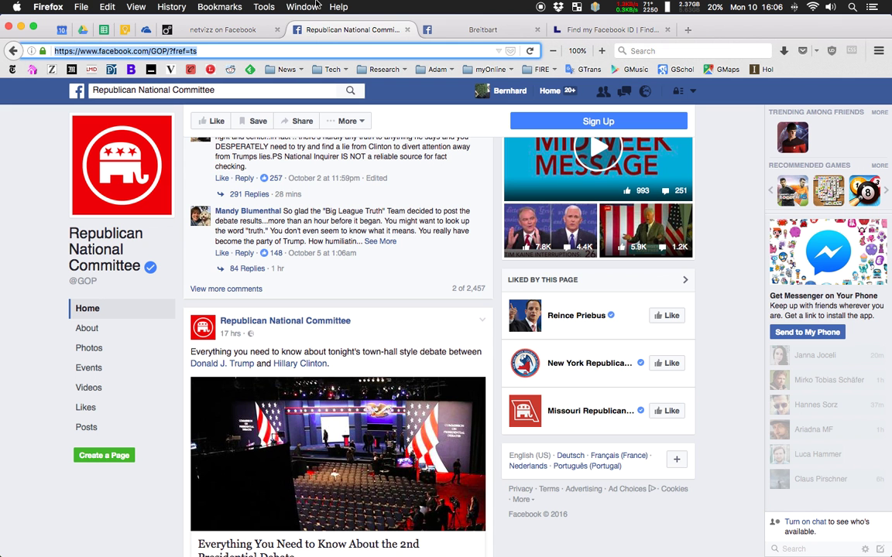
left_click(246, 32)
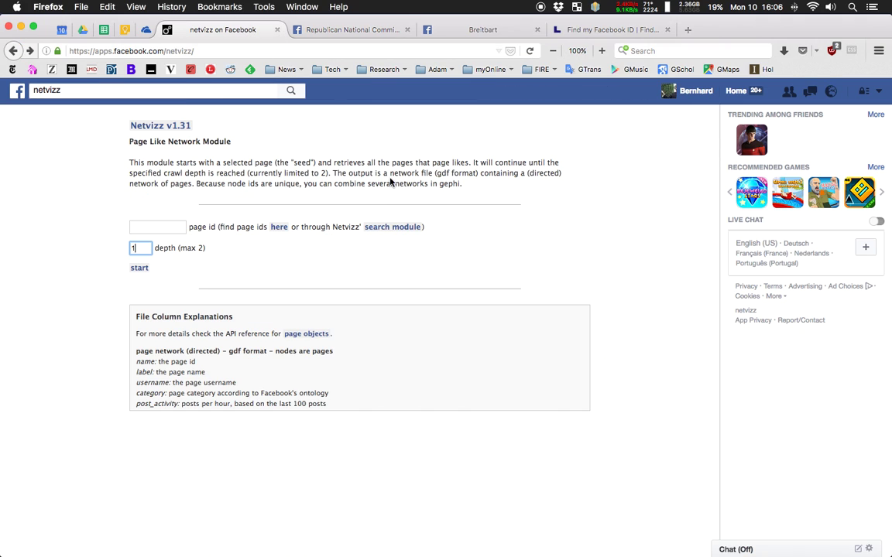
left_click(142, 249)
scroll(380, 318, "down", 3)
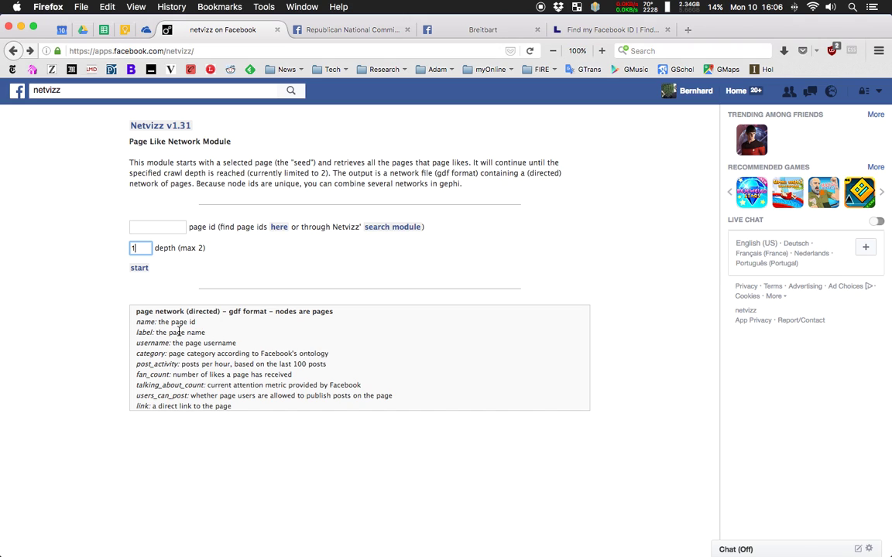
scroll(177, 322, "down", 1)
left_click_drag(135, 354, 349, 357)
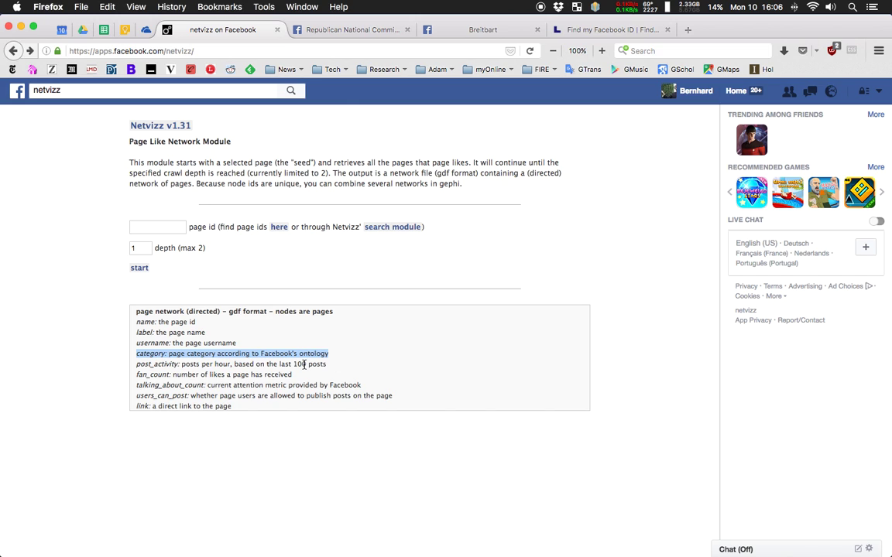
left_click(372, 357)
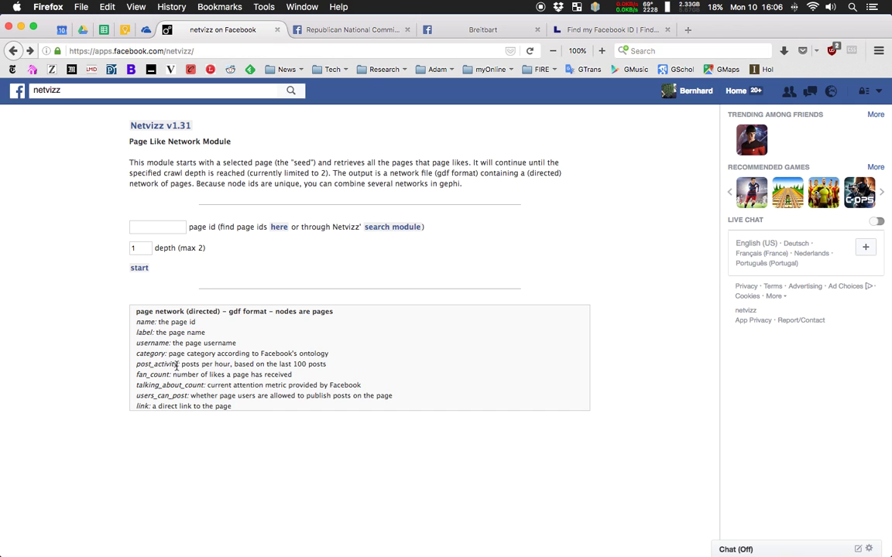
left_click(331, 366)
left_click_drag(331, 366, 142, 364)
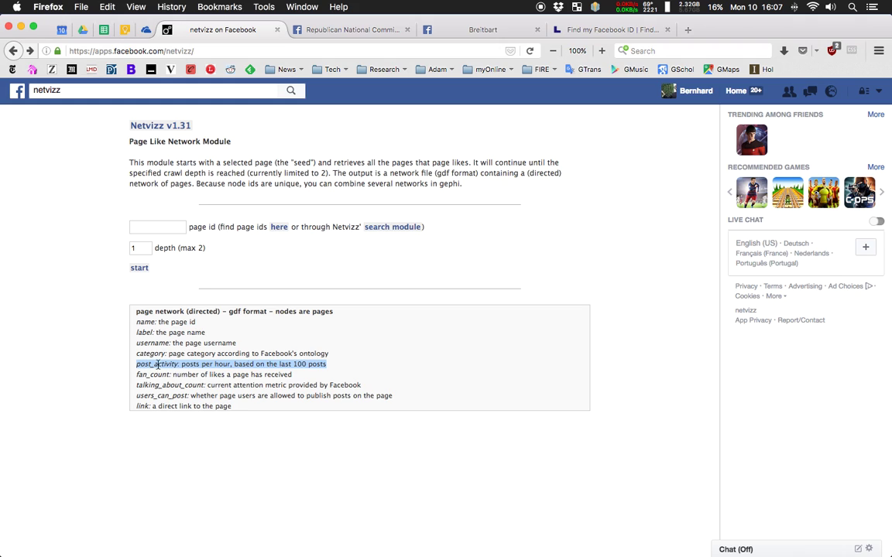
left_click(335, 368)
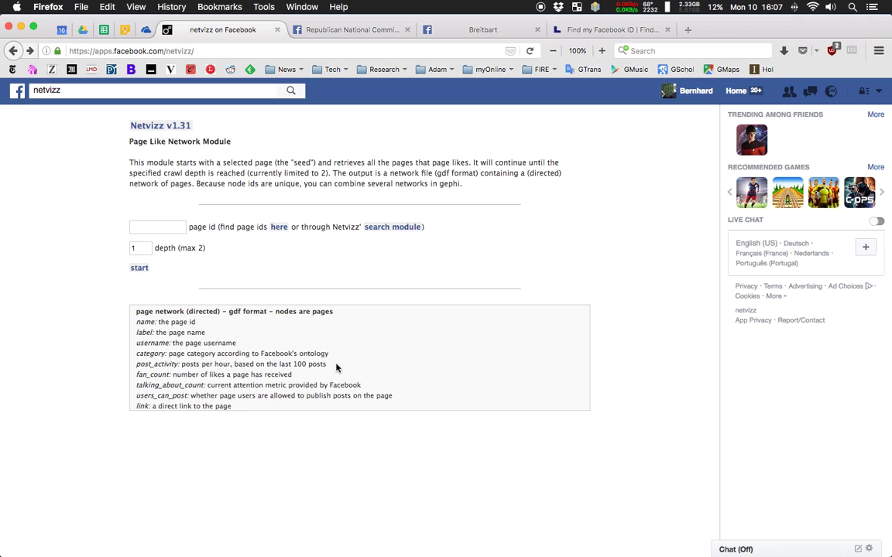
left_click_drag(181, 364, 230, 363)
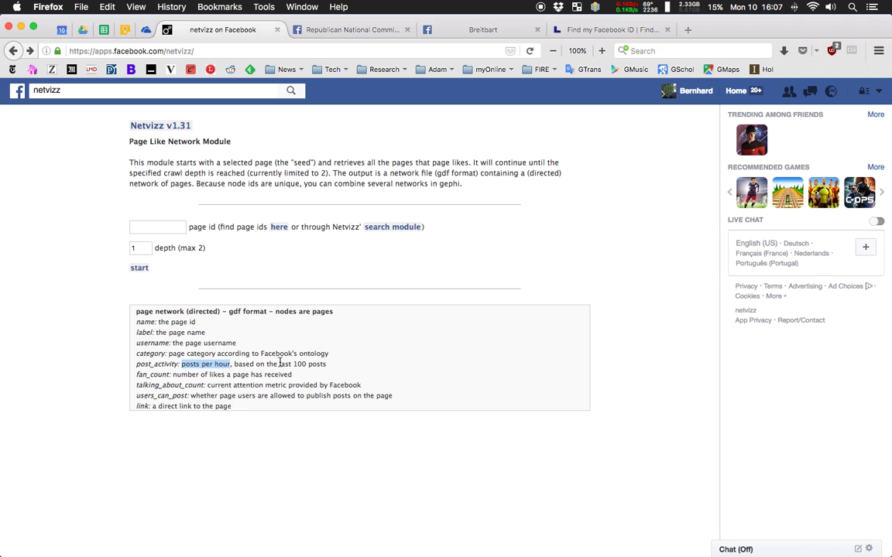
left_click_drag(223, 364, 303, 362)
scroll(378, 357, "down", 1)
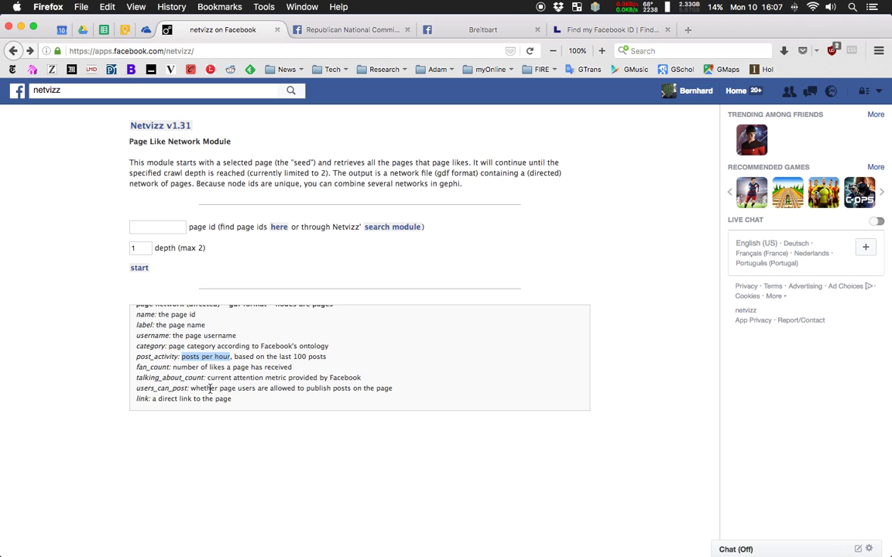
left_click_drag(138, 387, 187, 389)
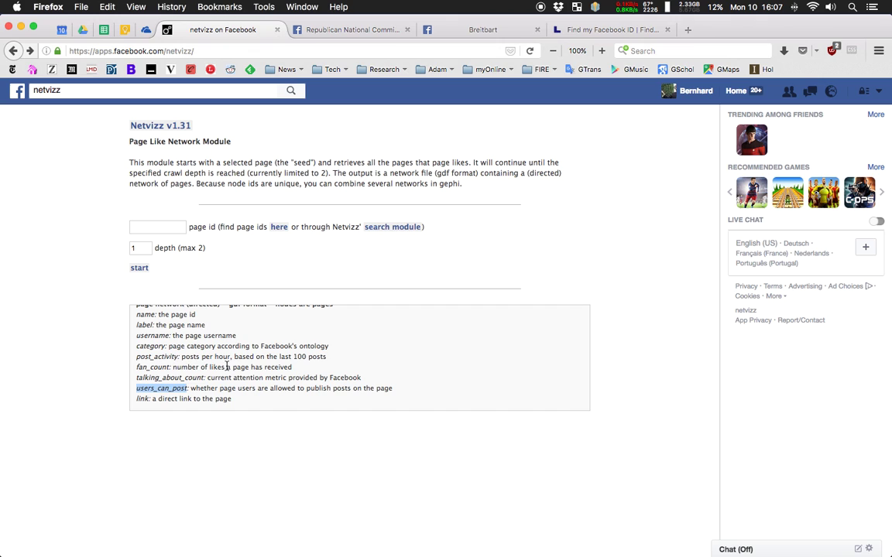
scroll(170, 336, "down", 1)
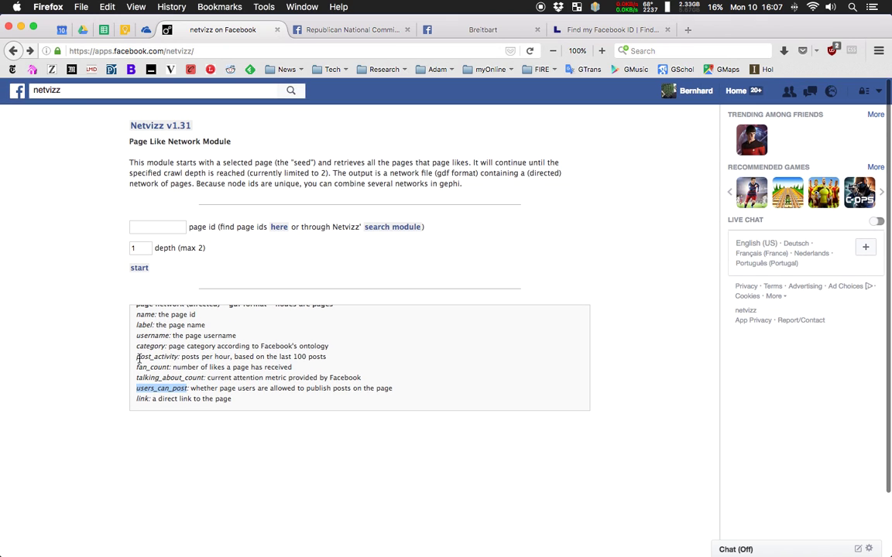
left_click(166, 358)
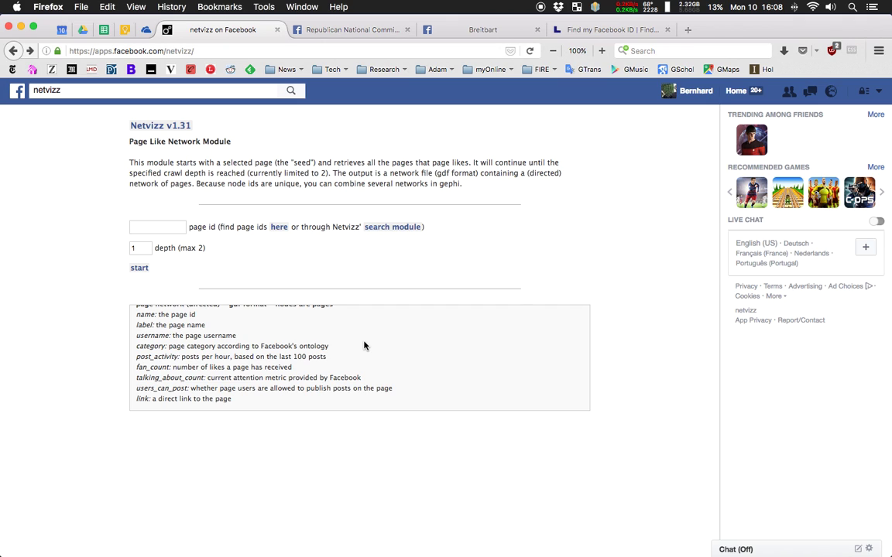
- Switch to Gephi and open the pagenetwork_RNC .gdf file to reach its import report
key("super+Tab")
key("super+Tab")
key("super+Tab")
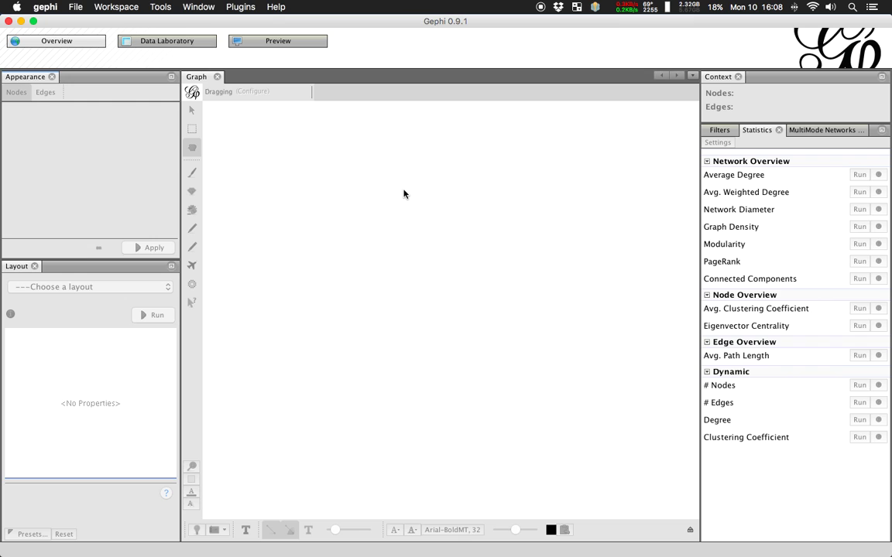
left_click(82, 7)
left_click(84, 35)
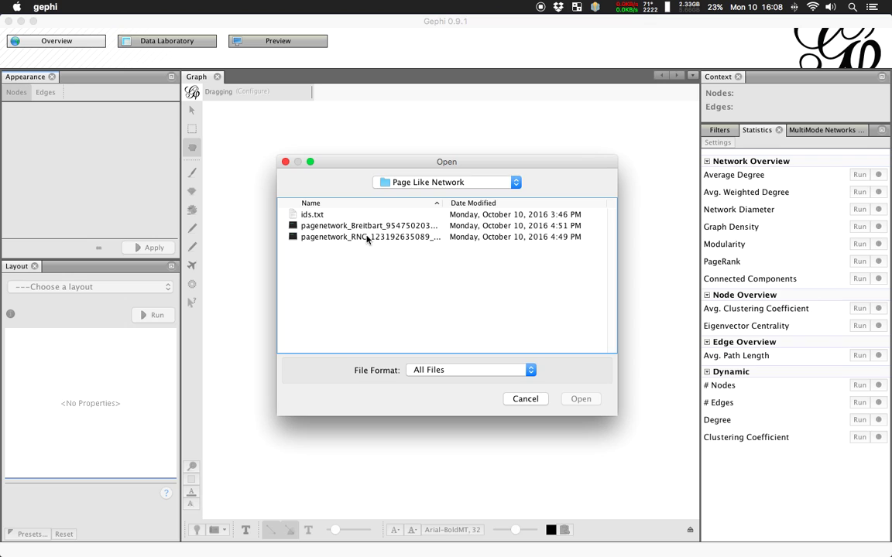
left_click(373, 239)
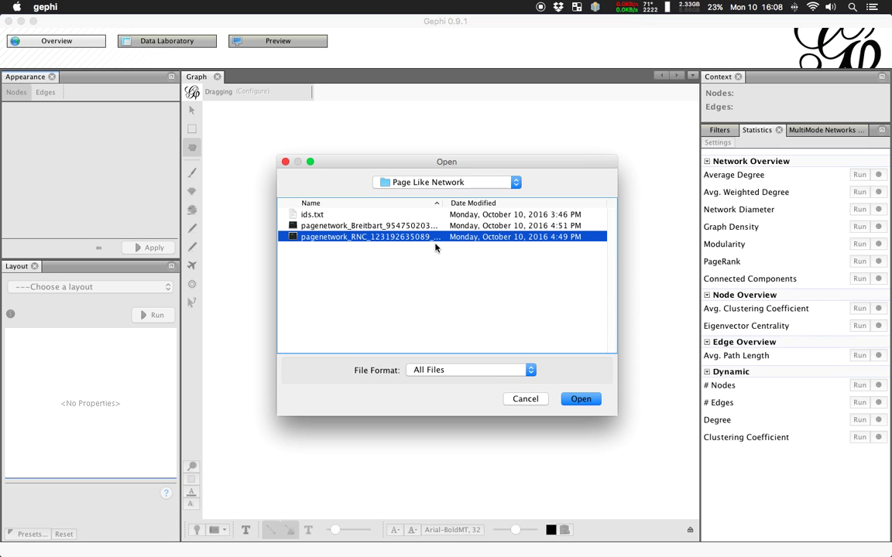
double_click(355, 242)
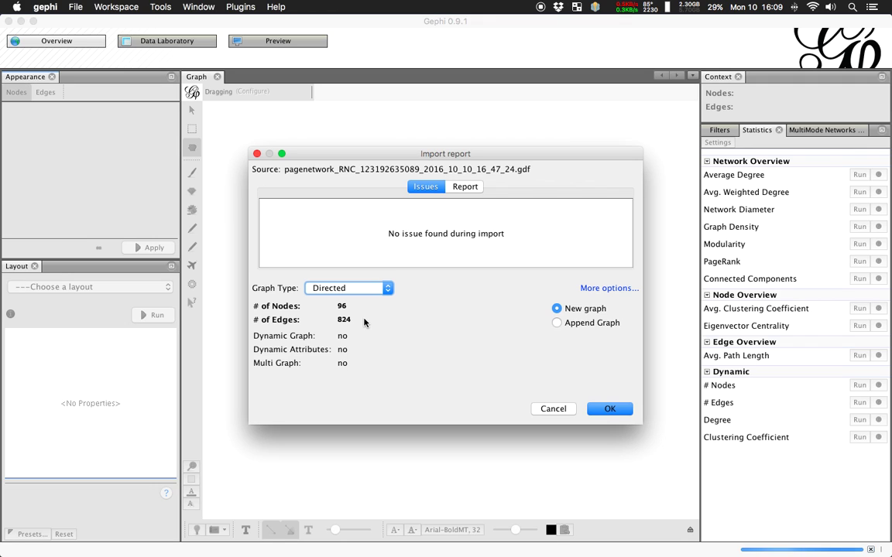
- Accept the import as a new directed graph of 96 nodes and 824 edges
left_click(617, 410)
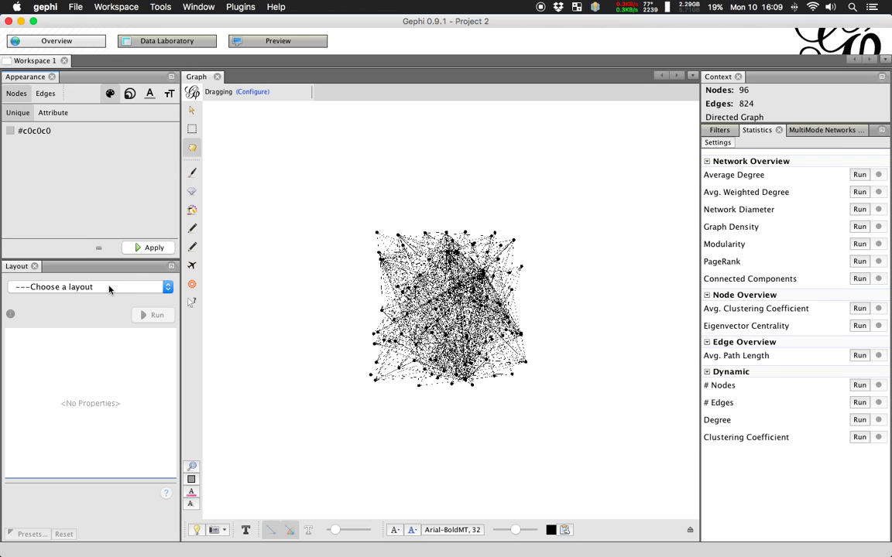
left_click(158, 290)
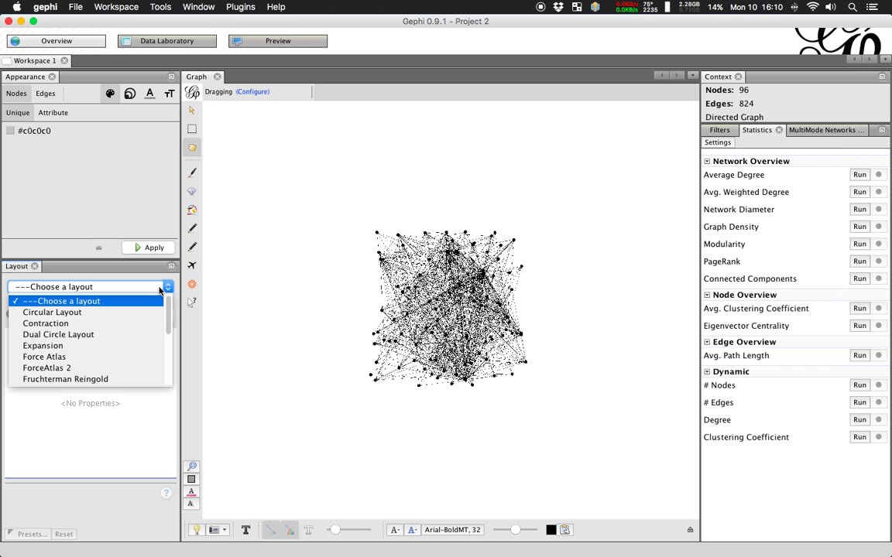
- Run ForceAtlas 2, then rerun it with Scaling set to 100.0 to spread the nodes
left_click(133, 367)
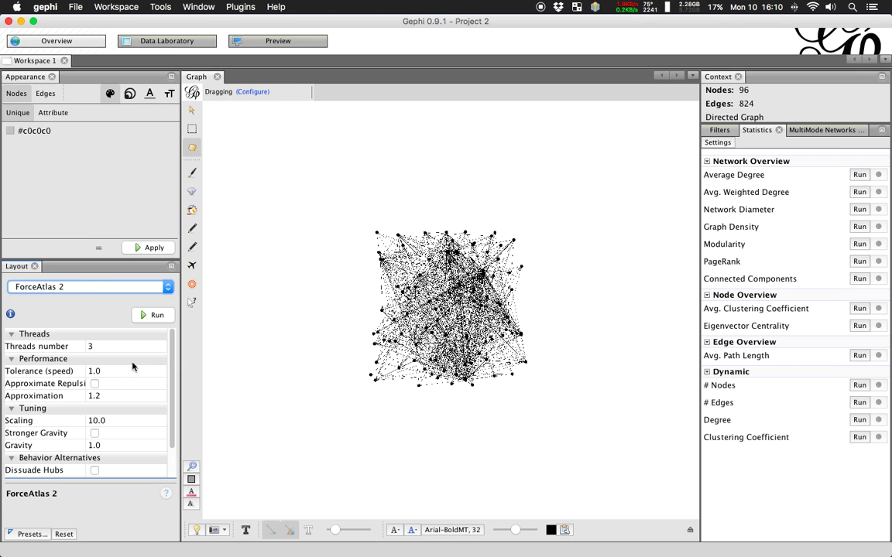
left_click(154, 315)
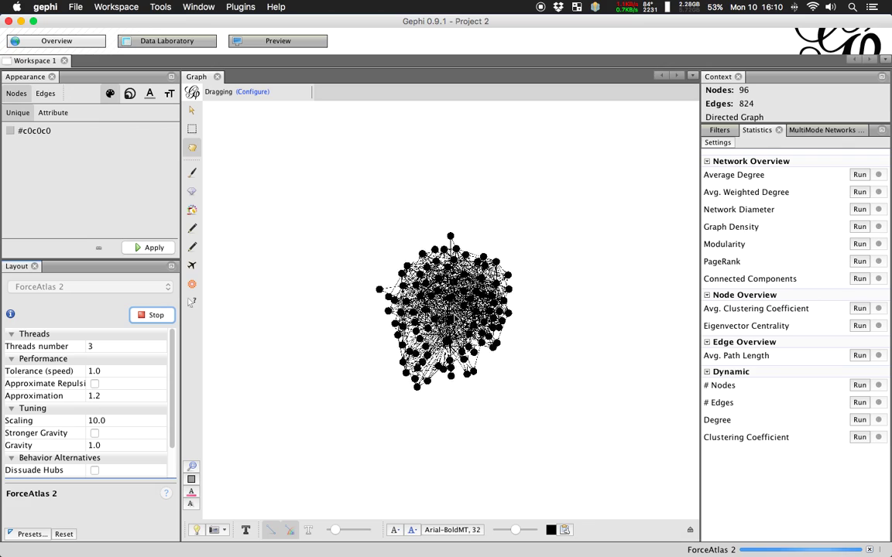
left_click(152, 315)
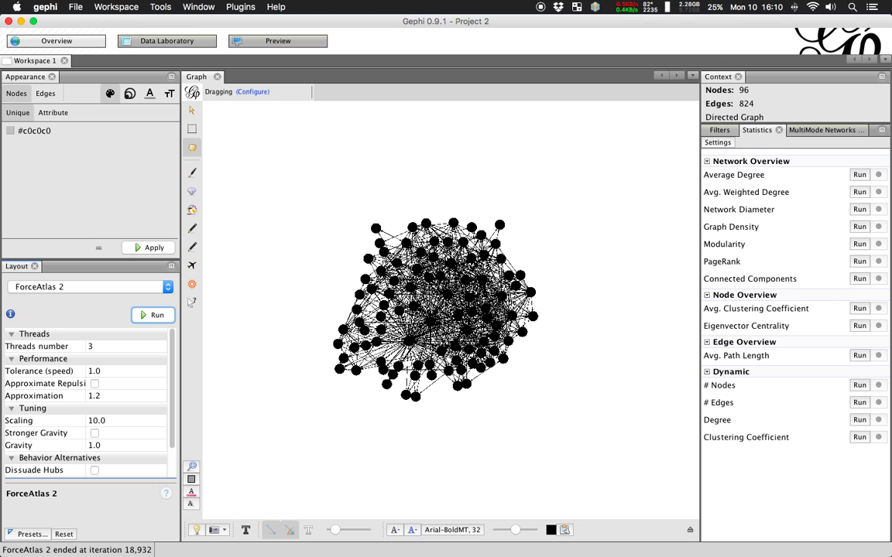
left_click(99, 420)
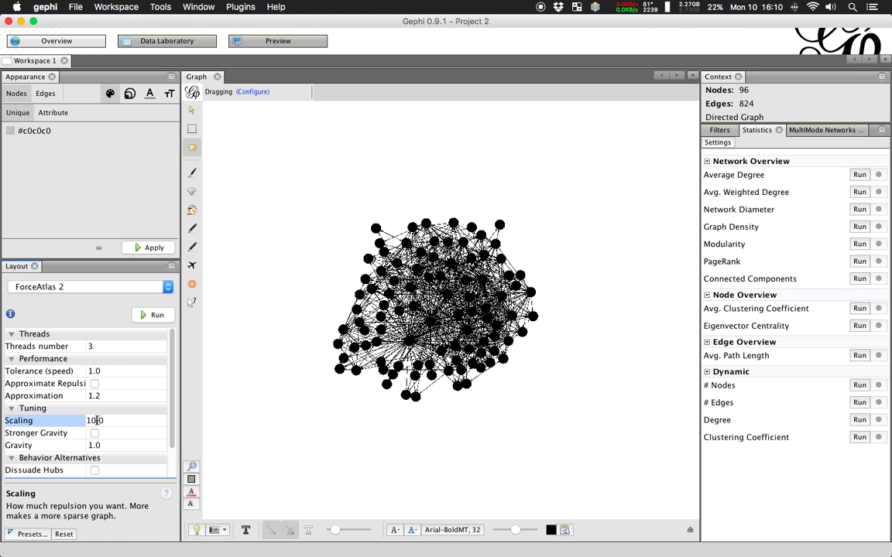
type("0")
left_click(151, 315)
scroll(199, 317, "down", 5)
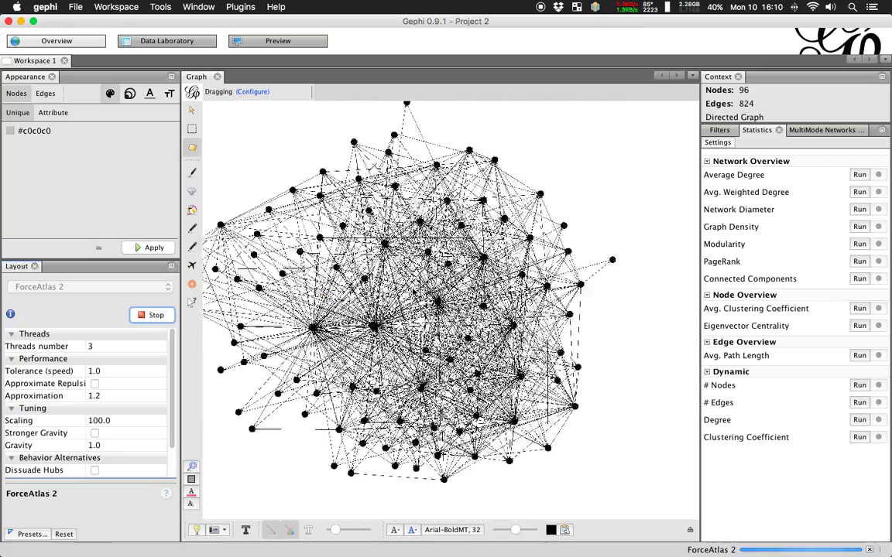
left_click(152, 316)
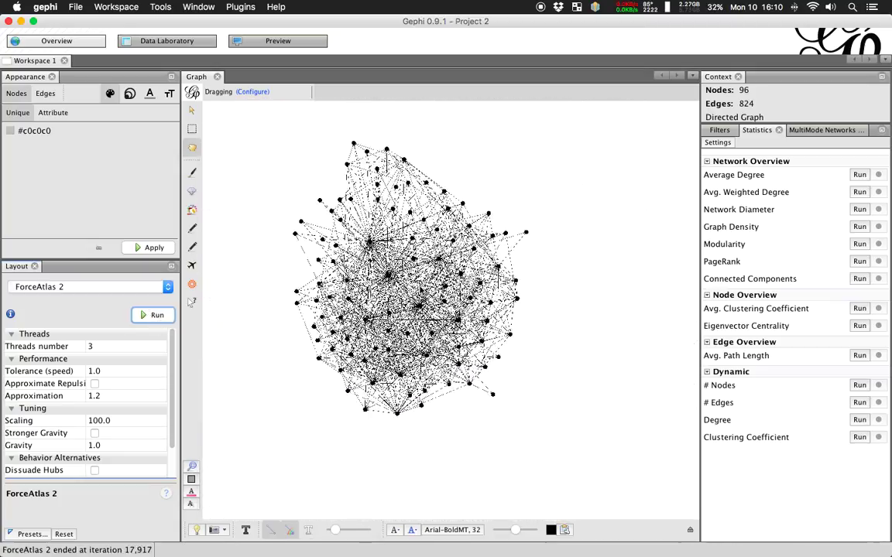
- Shift the graph lower in the view and drag nodes to reshape the layout
left_click_drag(371, 263, 413, 272)
scroll(366, 314, "up", 4)
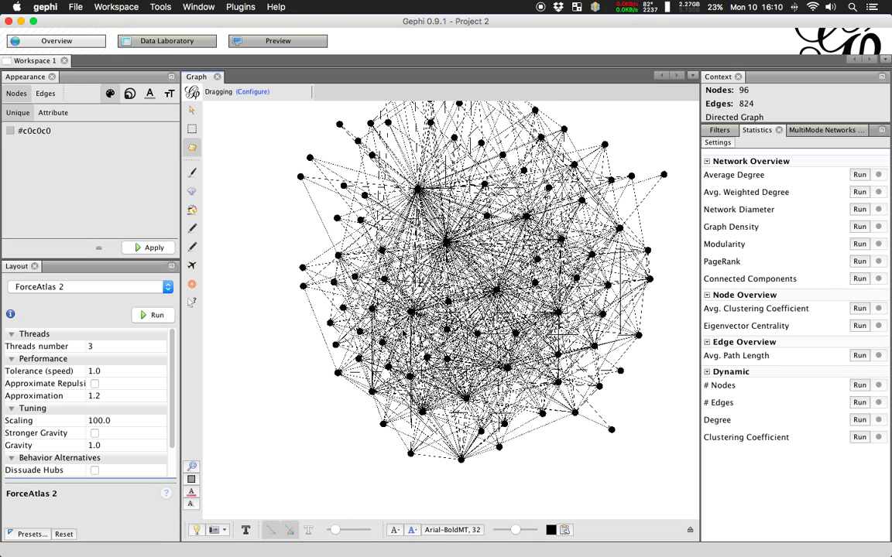
left_click_drag(415, 264, 465, 309)
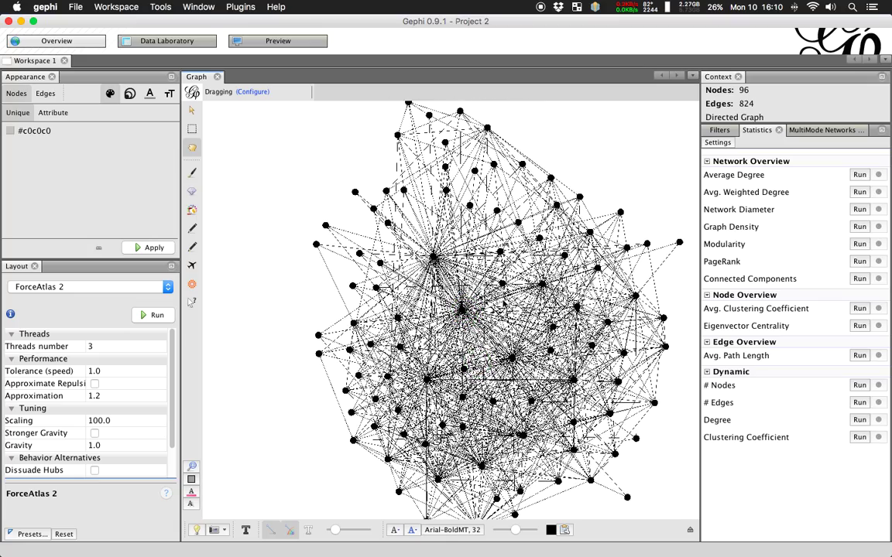
left_click_drag(455, 274, 473, 311)
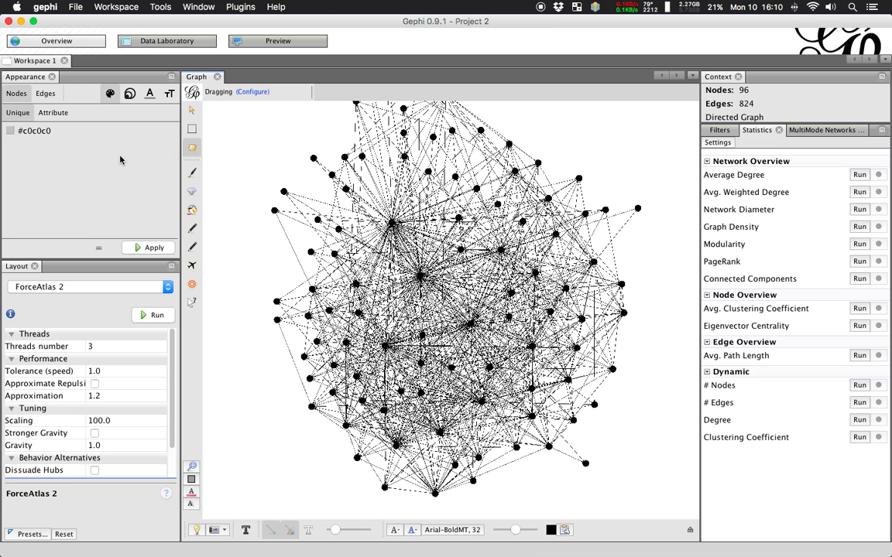
- Colour the nodes by the post_activity attribute with the default gradient
left_click(110, 96)
left_click(58, 113)
left_click(108, 127)
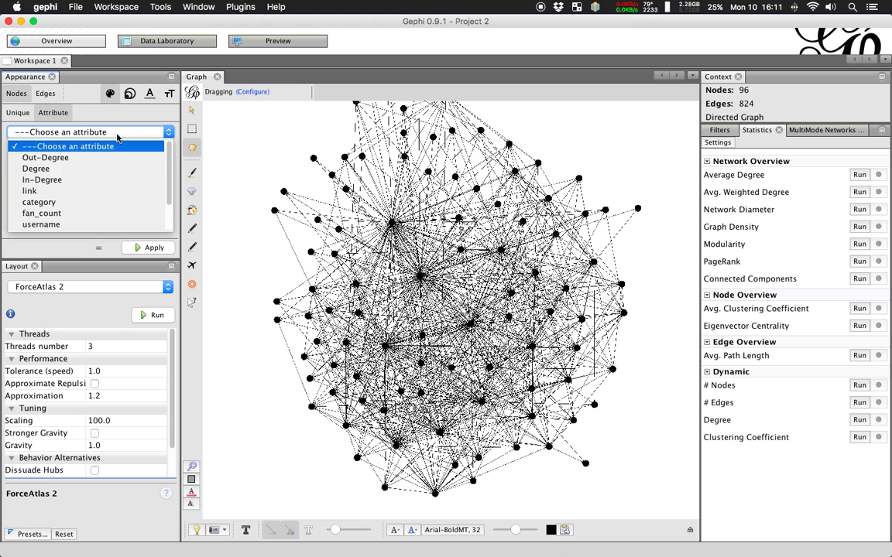
scroll(120, 156, "down", 3)
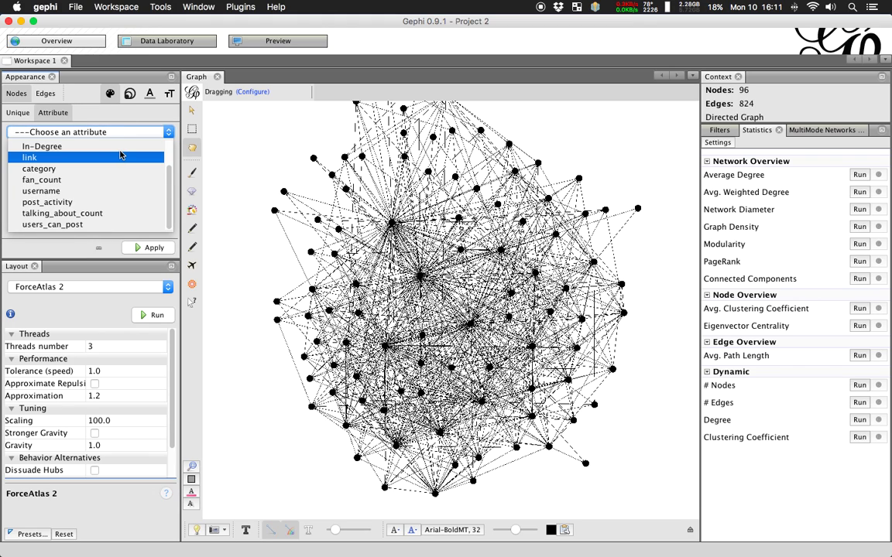
scroll(120, 155, "up", 2)
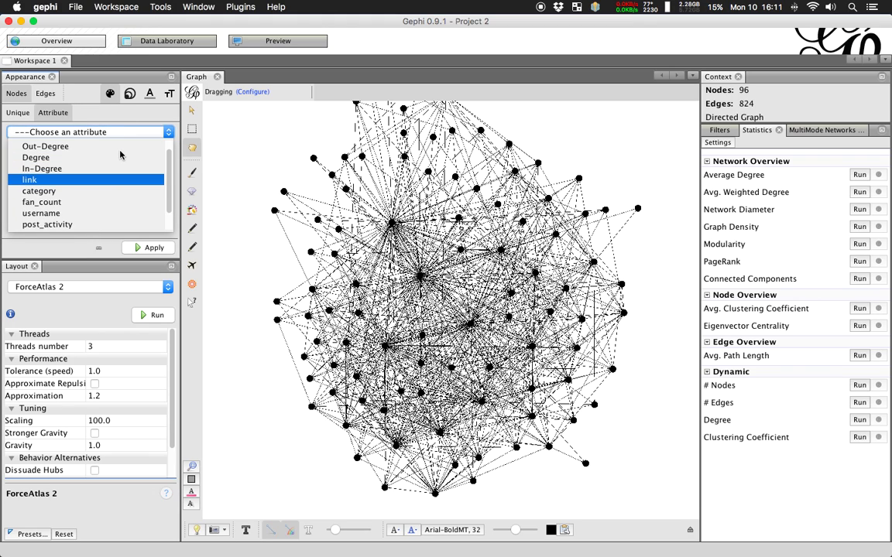
scroll(120, 156, "down", 2)
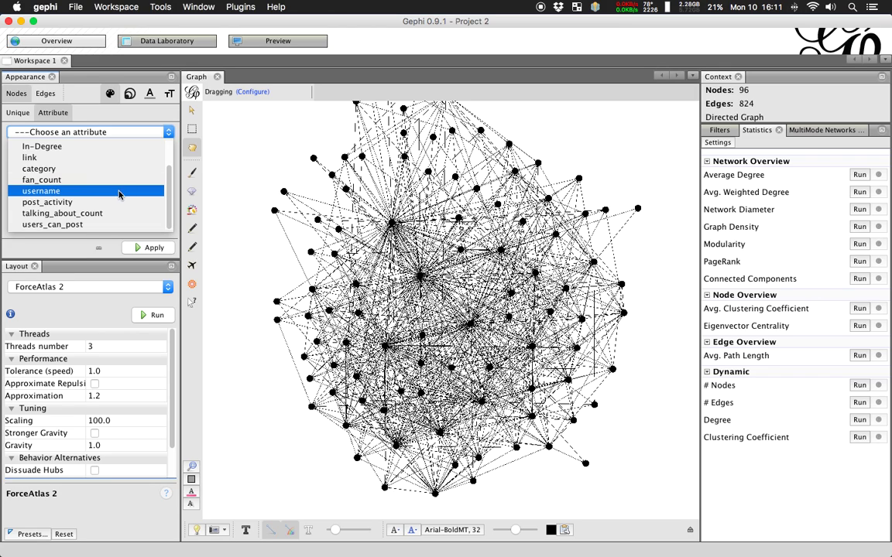
left_click(120, 201)
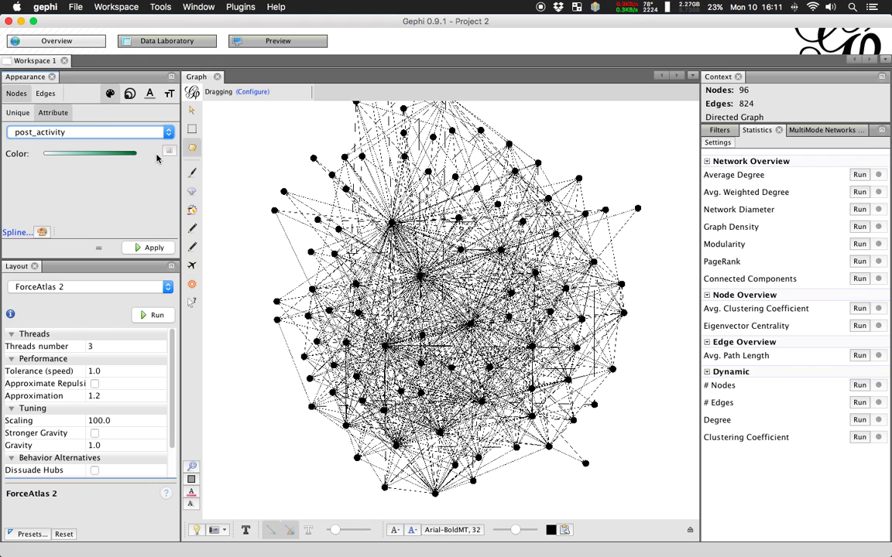
mouse_move(45, 155)
left_click(148, 247)
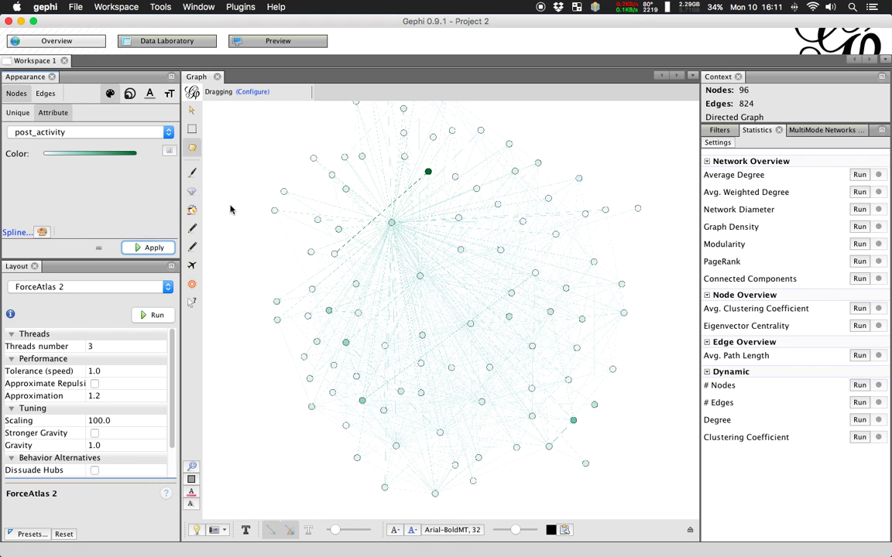
- Switch the post_activity colouring to the blue-to-red rainbow palette and apply it
left_click(169, 150)
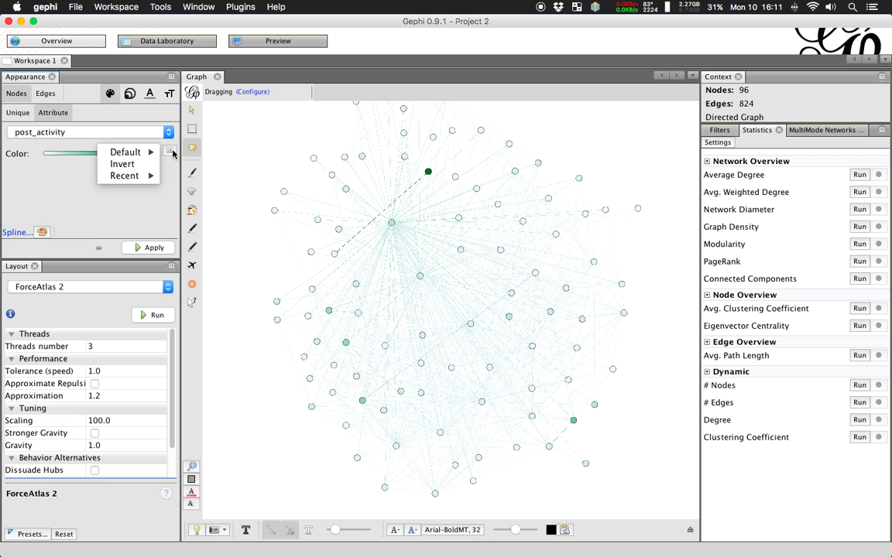
mouse_move(146, 158)
mouse_move(143, 176)
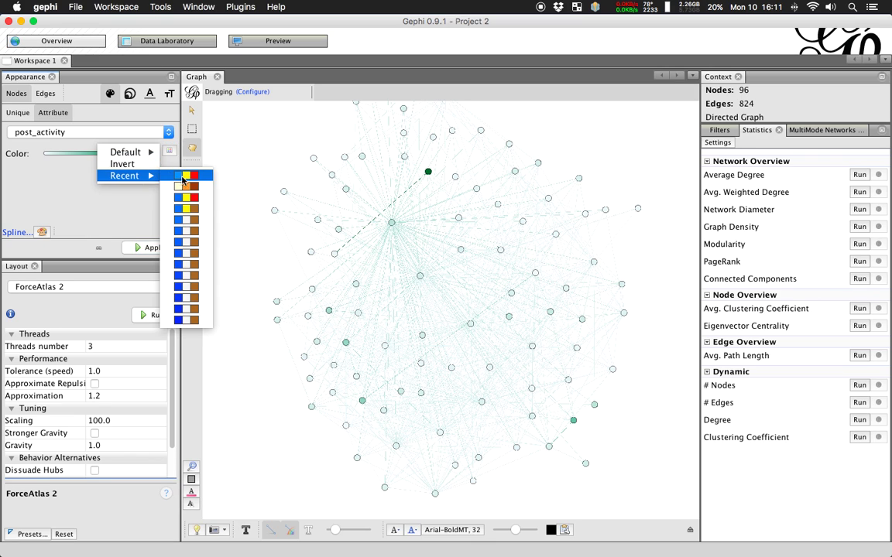
left_click(186, 174)
left_click(145, 247)
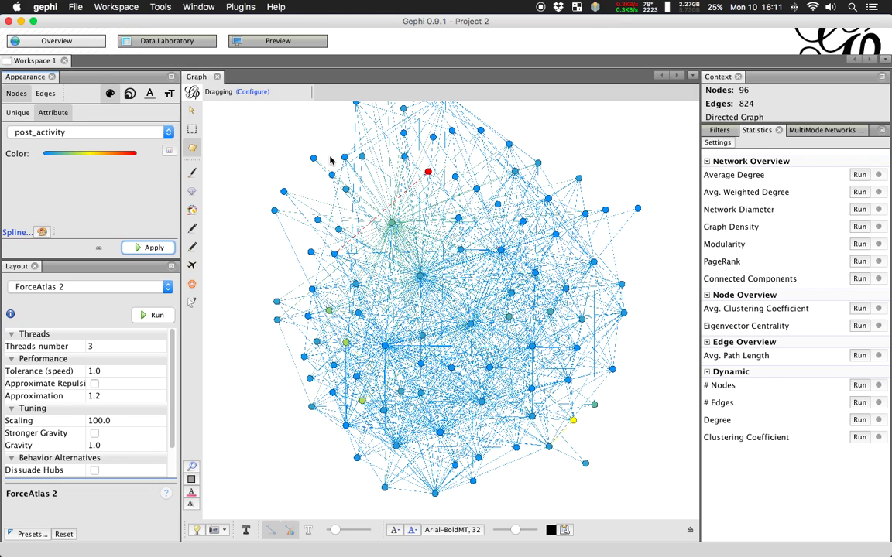
- Size the nodes by fan_count, ranging from 5 to 25
left_click(128, 95)
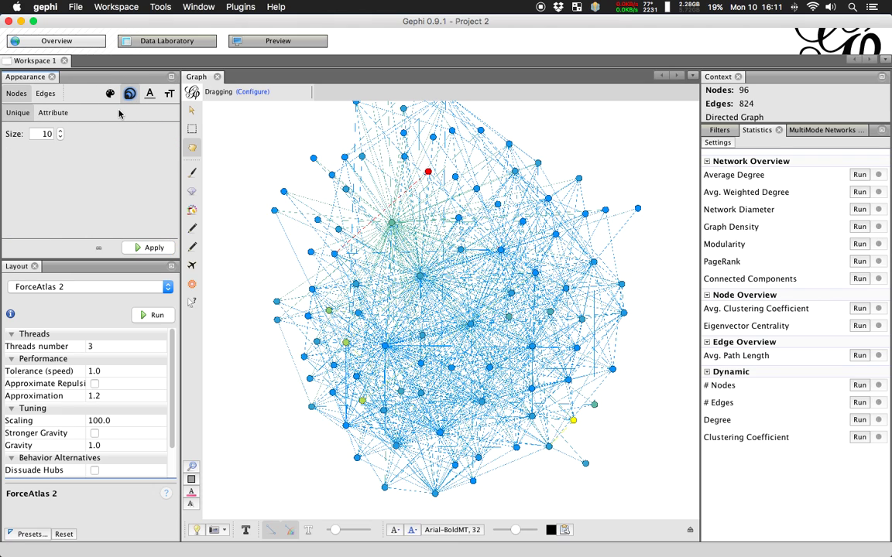
left_click(56, 113)
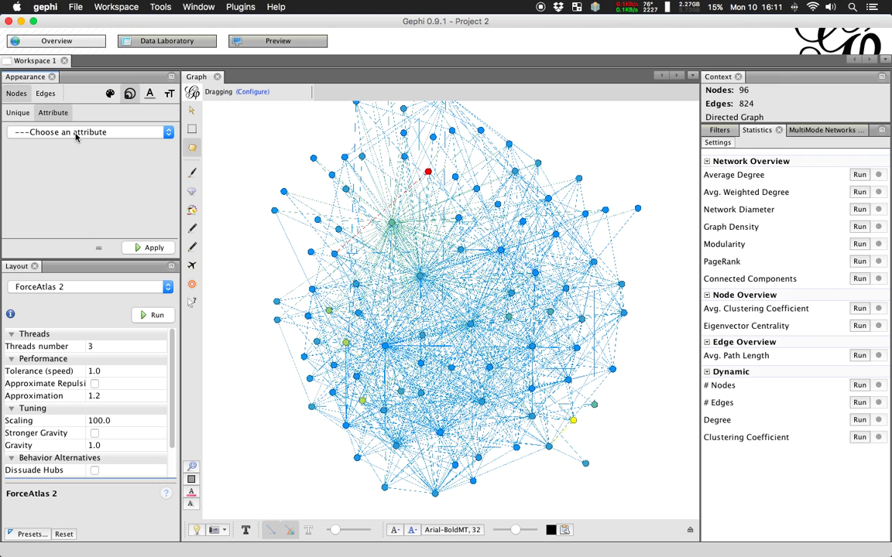
left_click(76, 133)
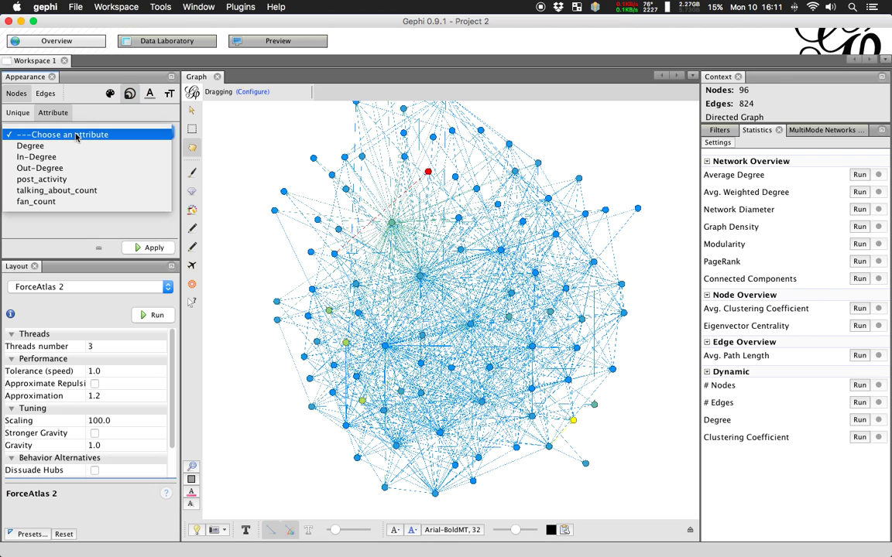
left_click(85, 202)
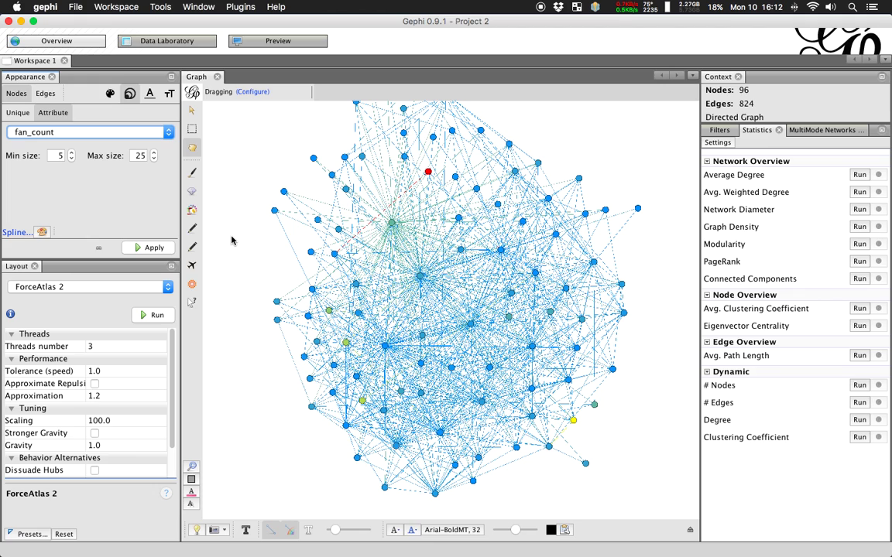
left_click(154, 248)
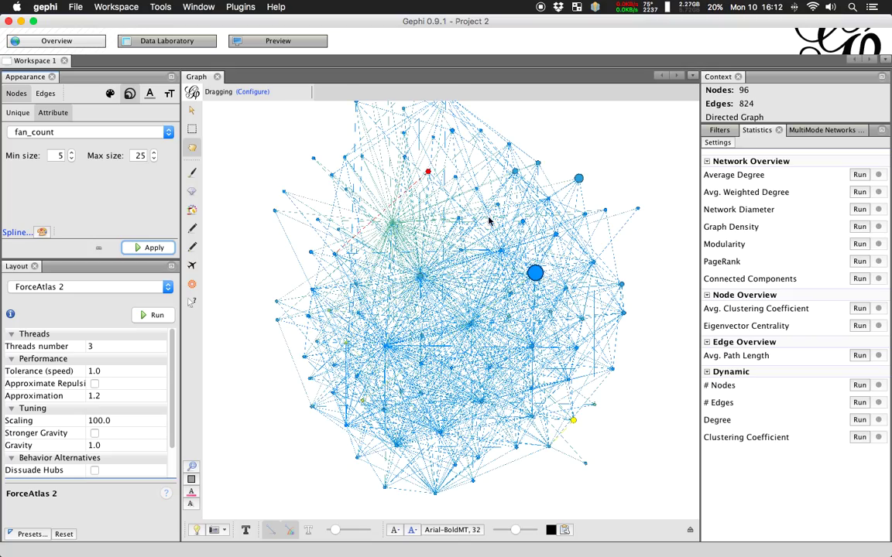
- Run ForceAtlas 2 briefly, stop it, and nudge the graph view down slightly
left_click(154, 315)
left_click(157, 316)
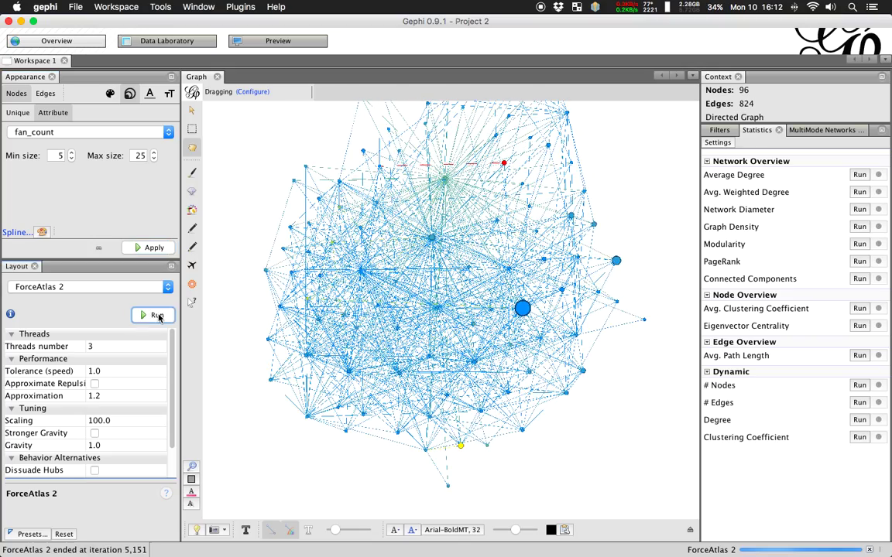
left_click_drag(464, 215, 461, 232)
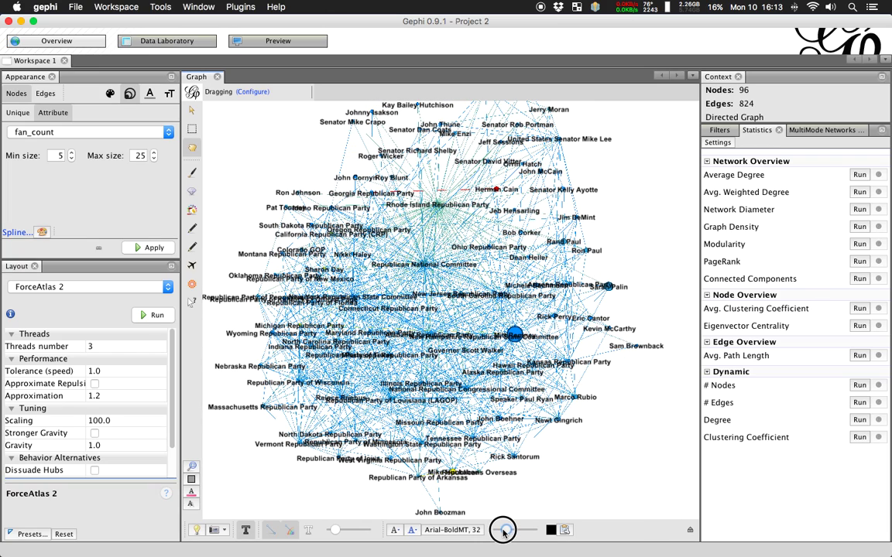
- Enlarge the node labels, move the Mitt Romney node up, and bring the network's top into view
left_click_drag(594, 444, 639, 378)
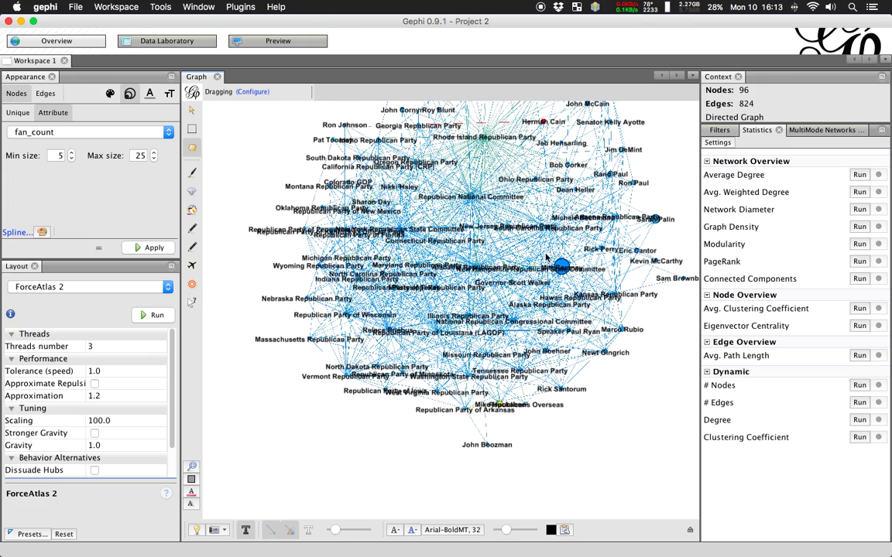
left_click_drag(556, 264, 560, 248)
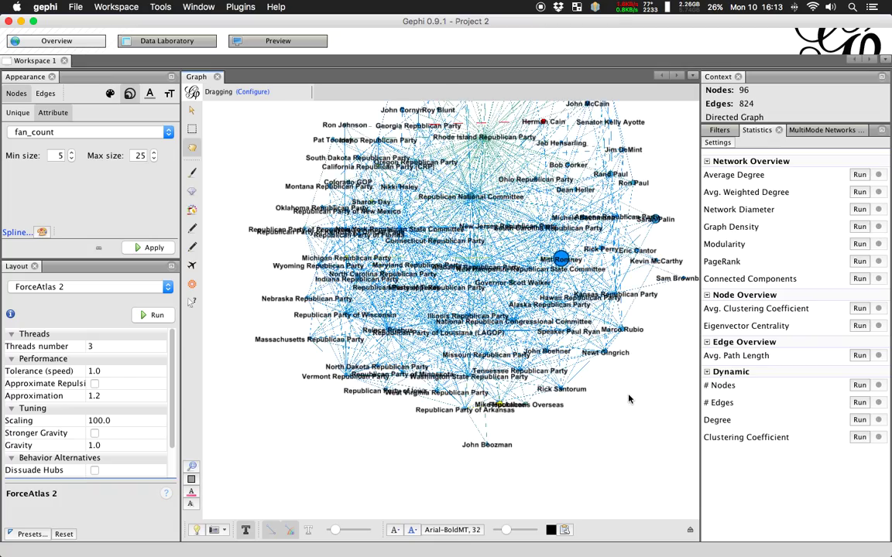
left_click_drag(628, 399, 624, 368)
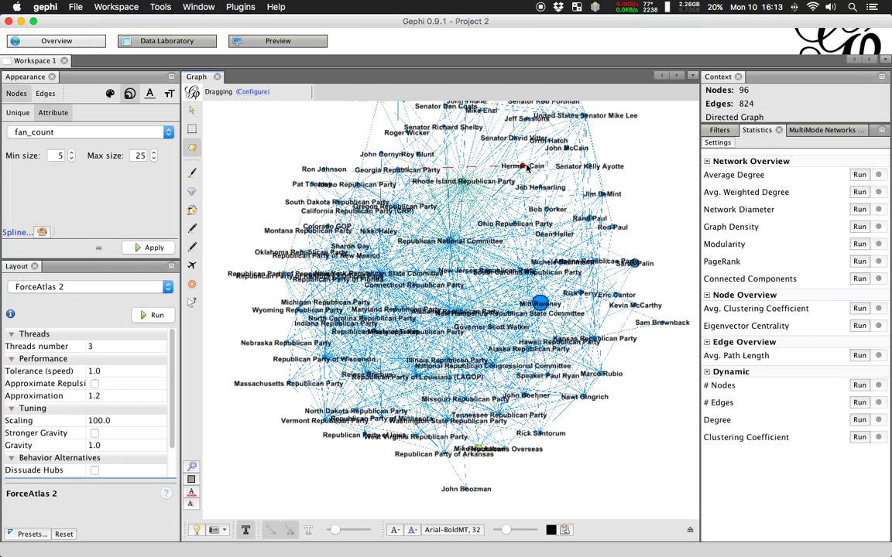
- Zoom in to inspect Herman Cain's direct connections, zoom out, and open Data Laboratory
scroll(526, 167, "up", 5)
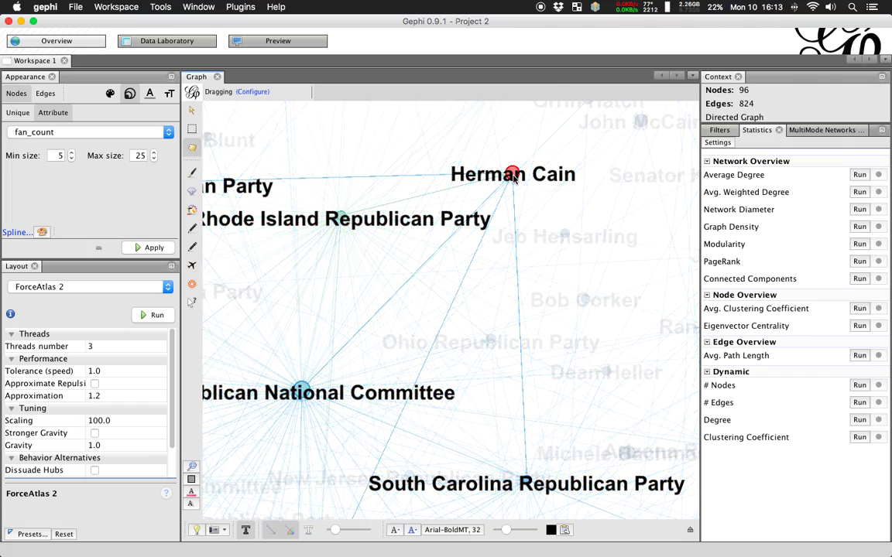
left_click(513, 175)
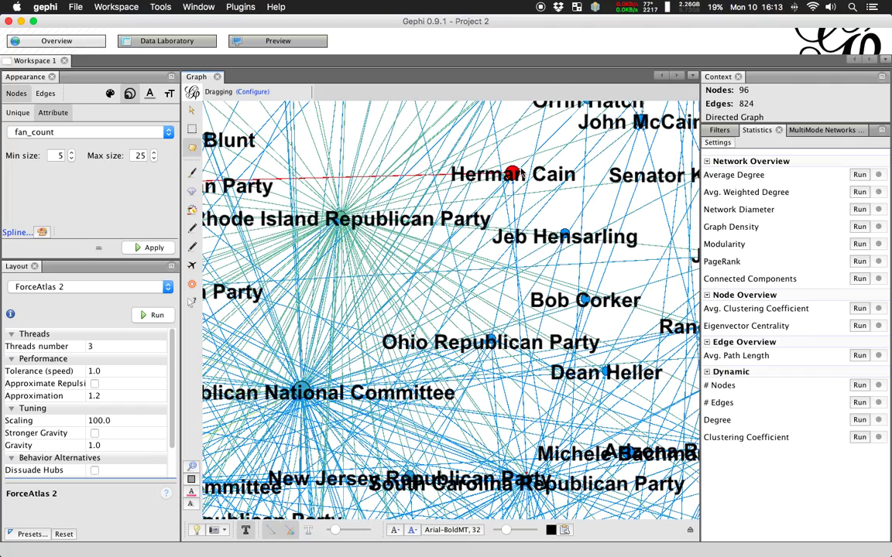
left_click(518, 178)
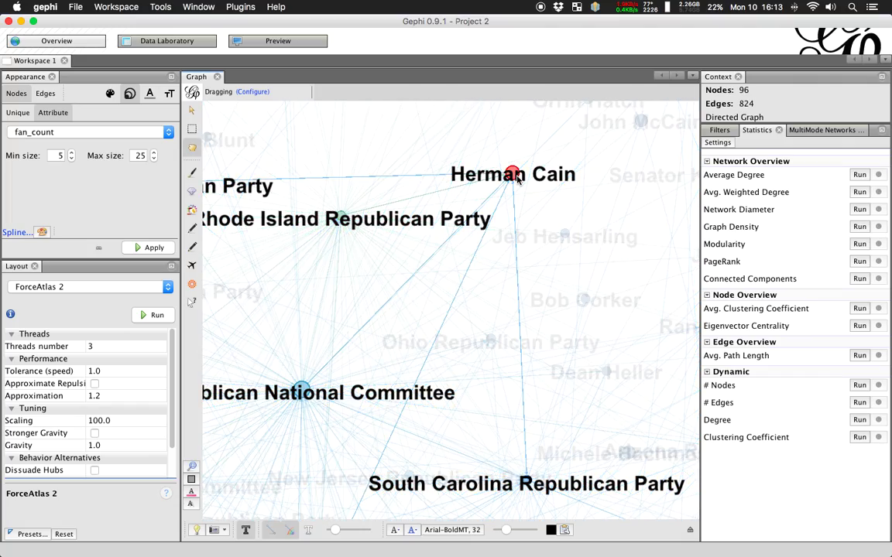
scroll(517, 178, "down", 5)
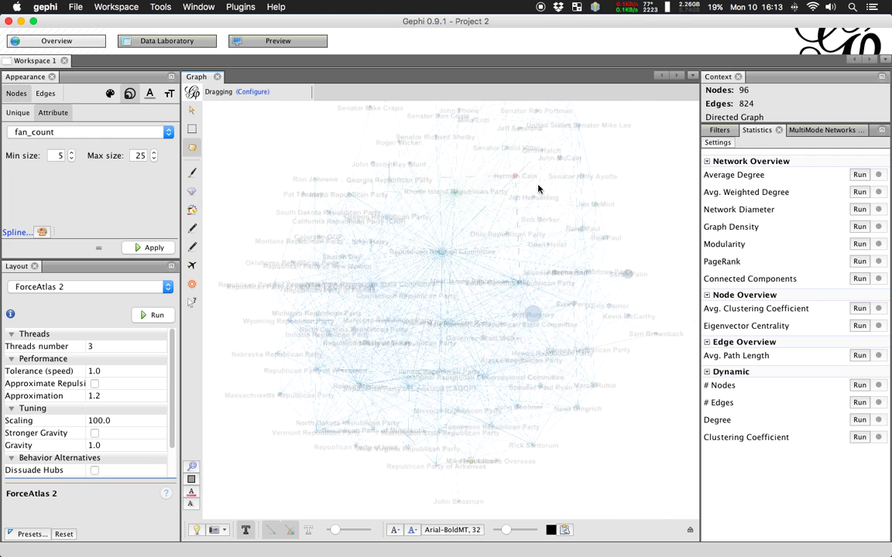
left_click(166, 40)
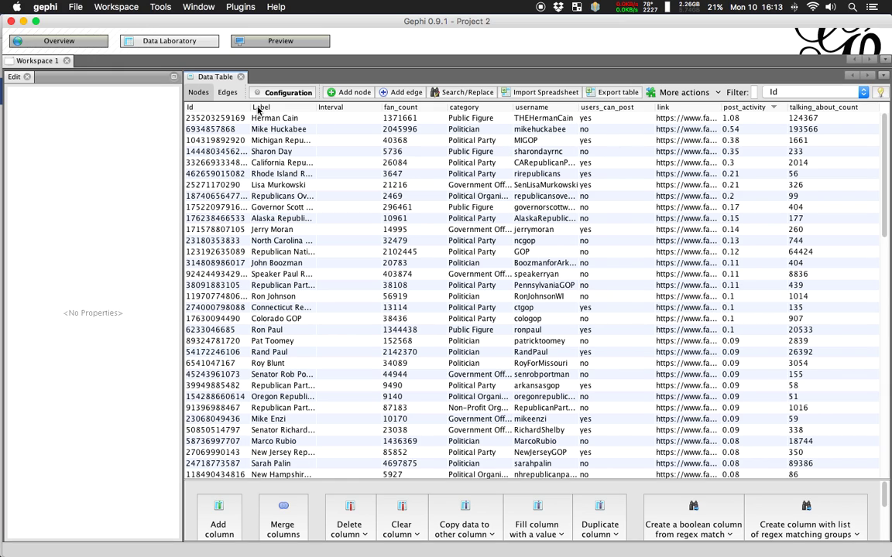
- Close the node properties panel and set the table filter column to Label
left_click(783, 93)
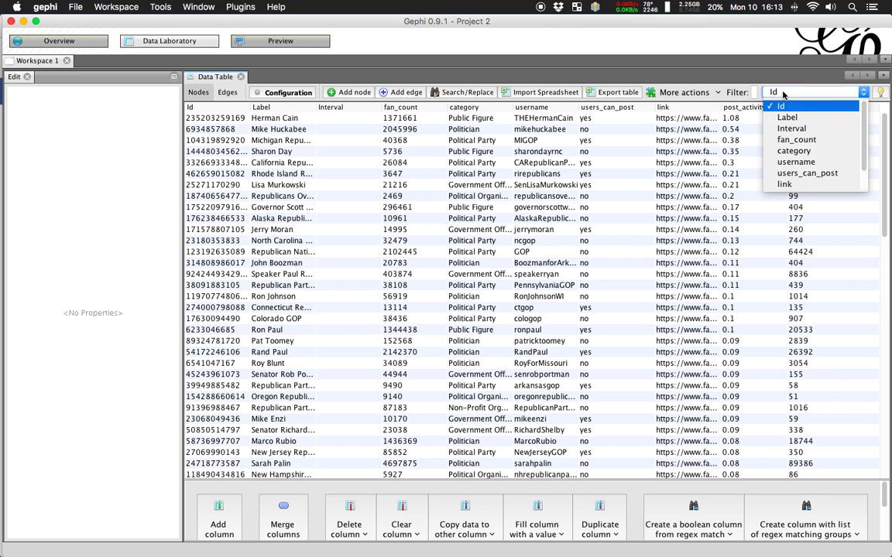
left_click(783, 99)
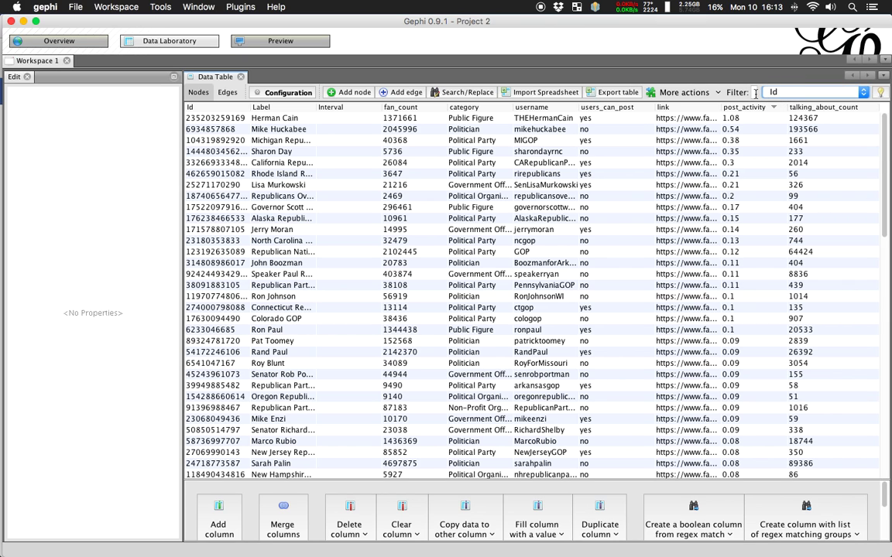
left_click(26, 77)
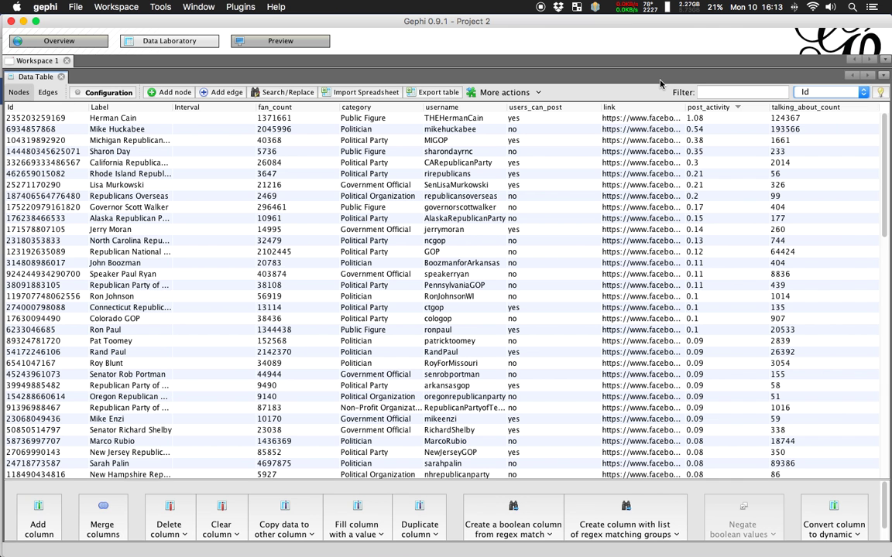
left_click(805, 92)
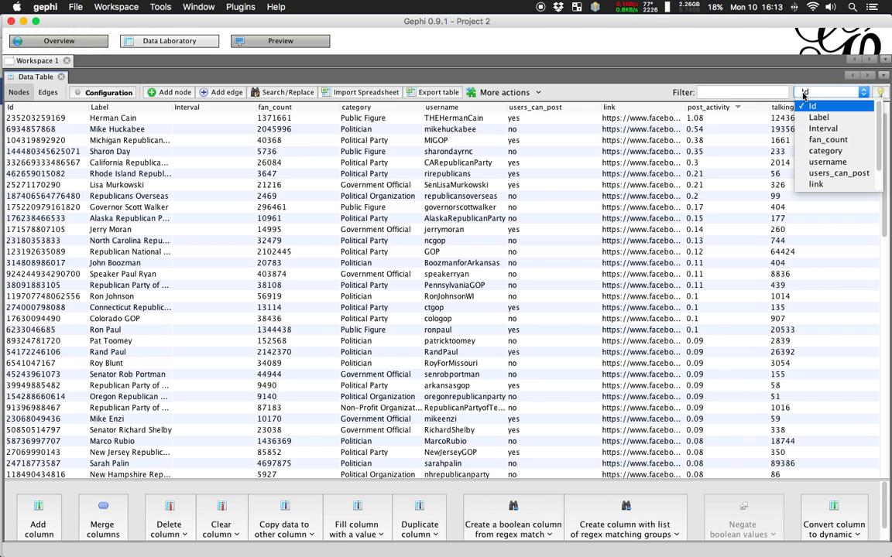
left_click(813, 105)
- Filter the node labels for 'cain', then 'trump', then clear the filter to list all nodes
left_click(734, 92)
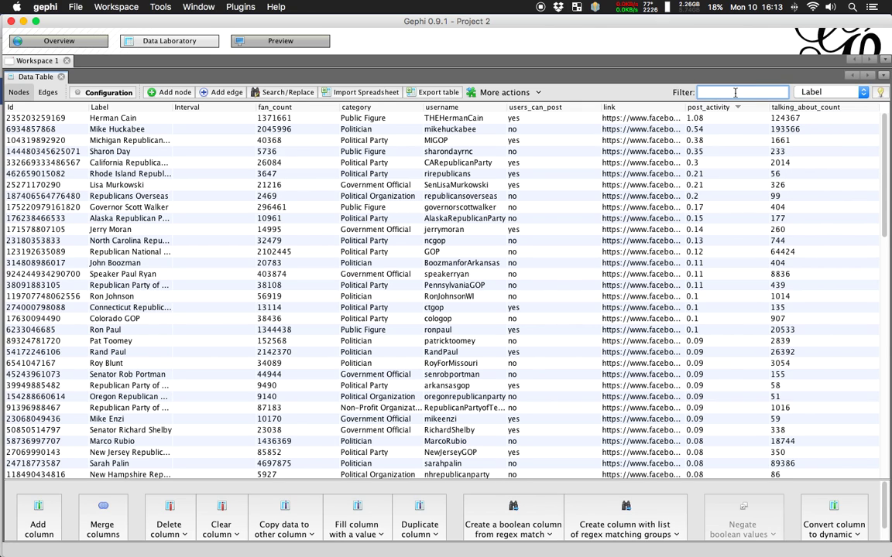
type("cain")
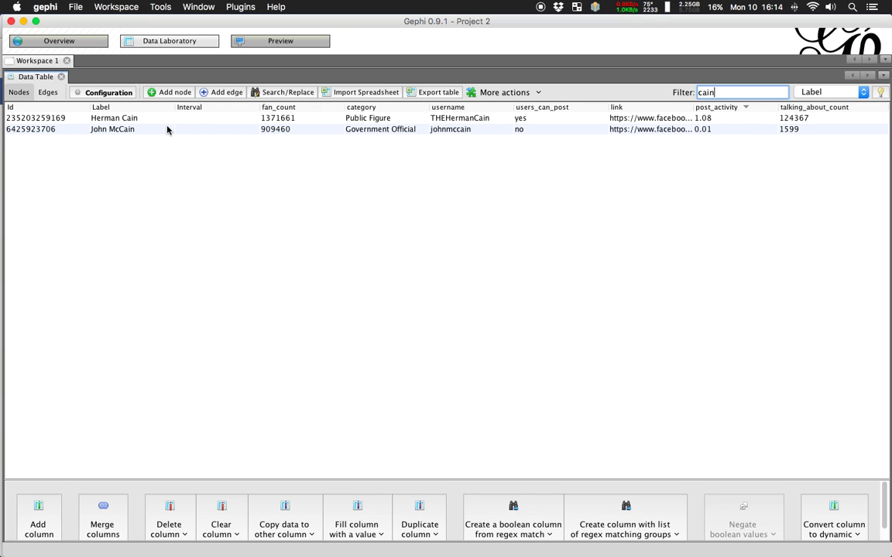
left_click_drag(721, 93, 696, 92)
type("tru")
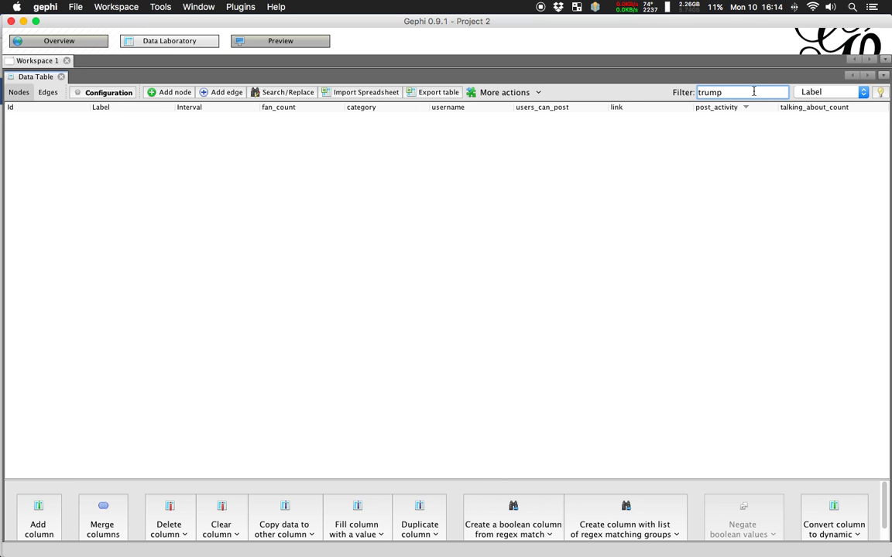
type("mp")
left_click_drag(743, 92, 681, 92)
key("BackSpace")
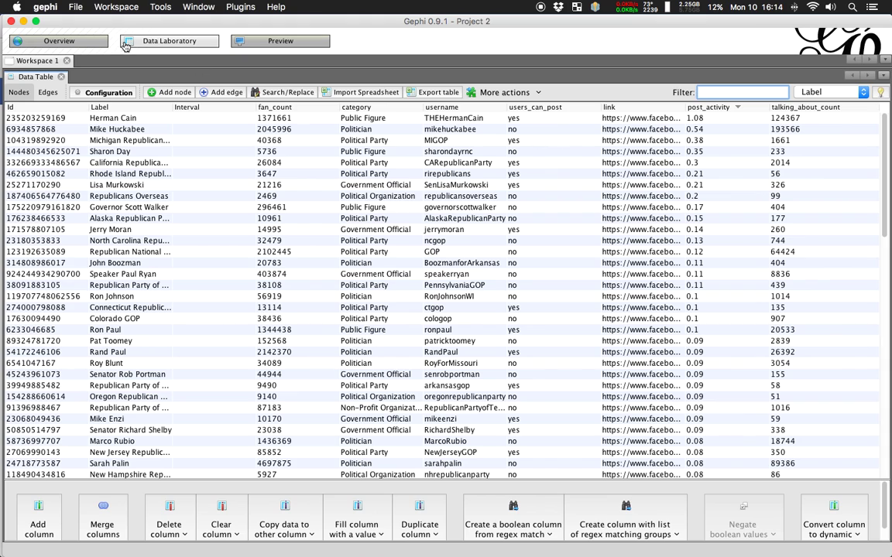
- Run PageRank on the directed graph with the default probability 0.85 and close the report
left_click(85, 43)
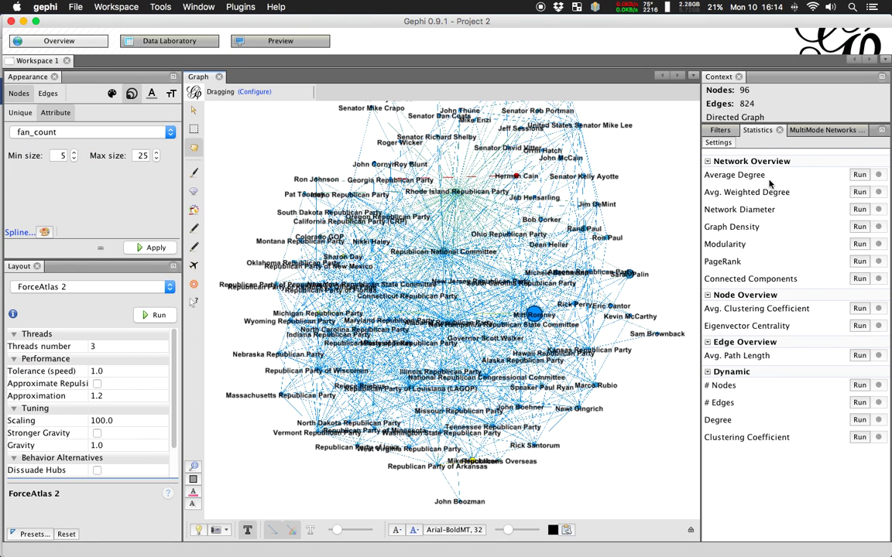
left_click(858, 261)
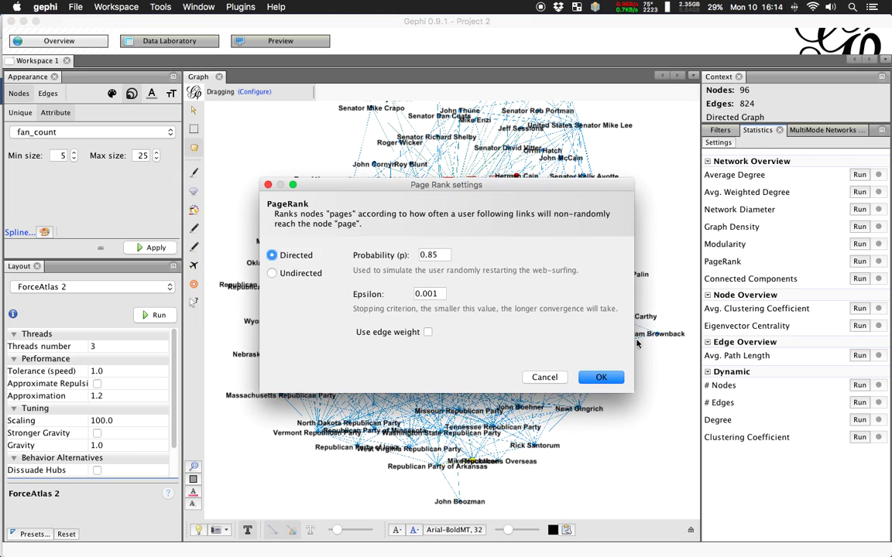
left_click(601, 378)
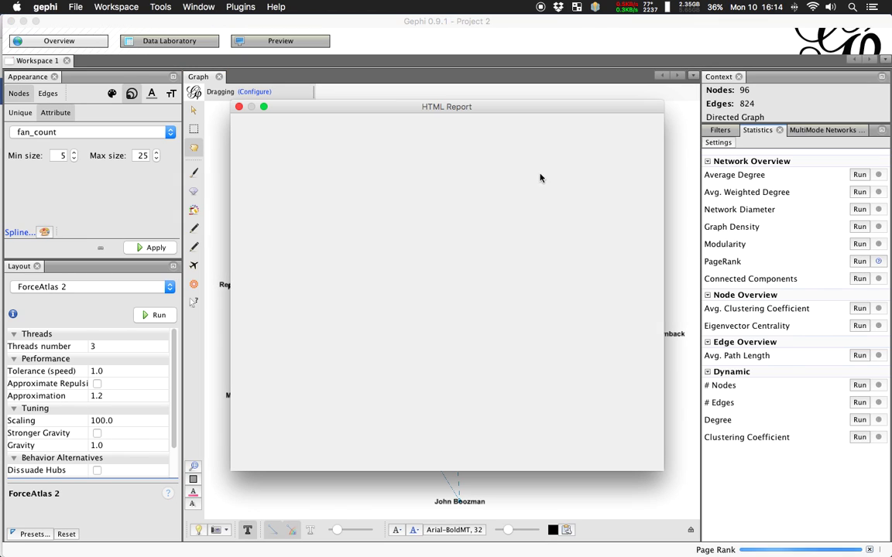
left_click(635, 458)
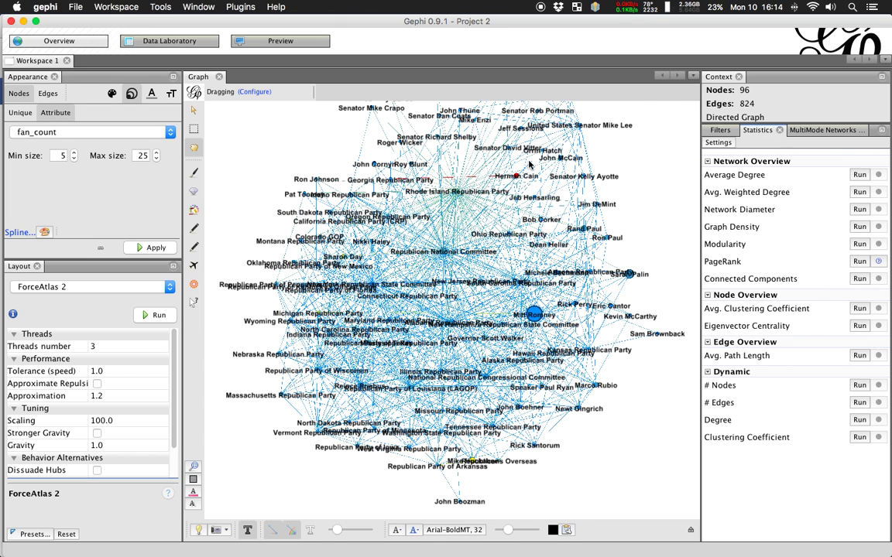
left_click(182, 44)
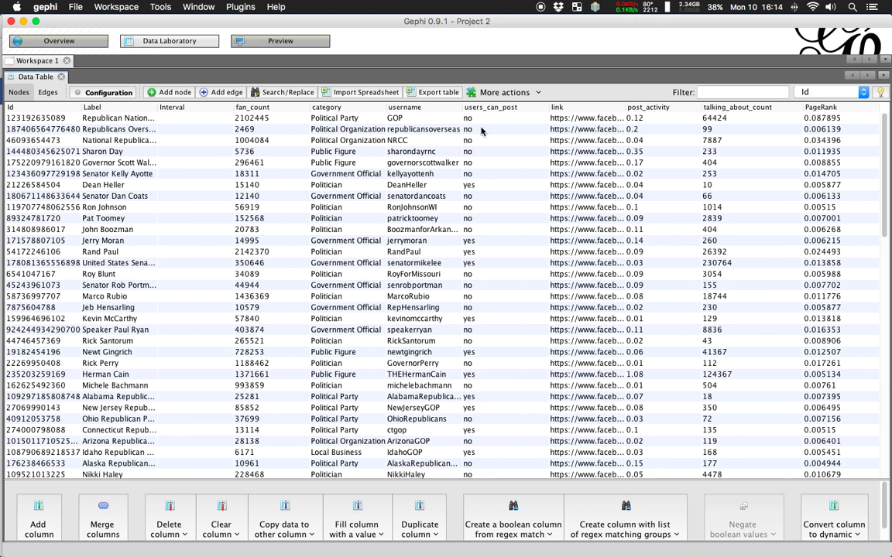
- Sort the node table by PageRank, highest first, and widen the Label column to show full names
left_click(820, 107)
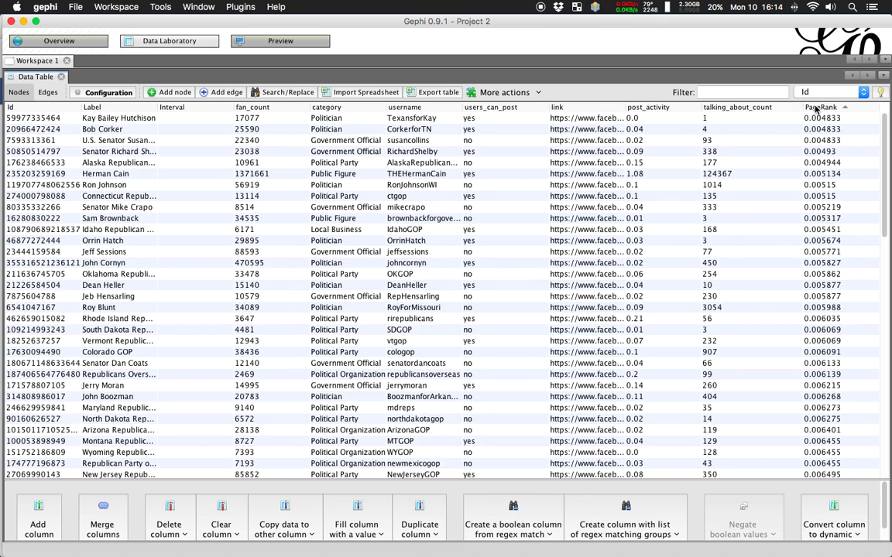
left_click(820, 107)
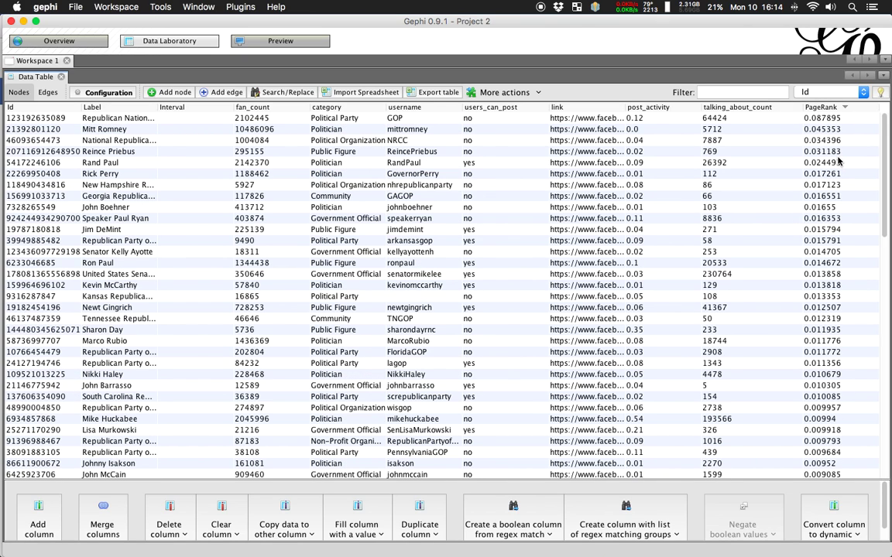
left_click(449, 117)
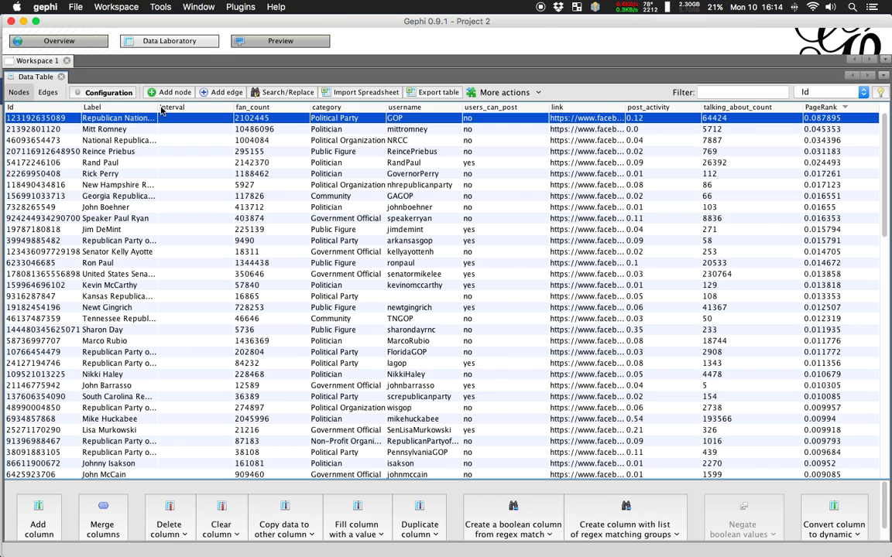
left_click_drag(158, 106, 215, 101)
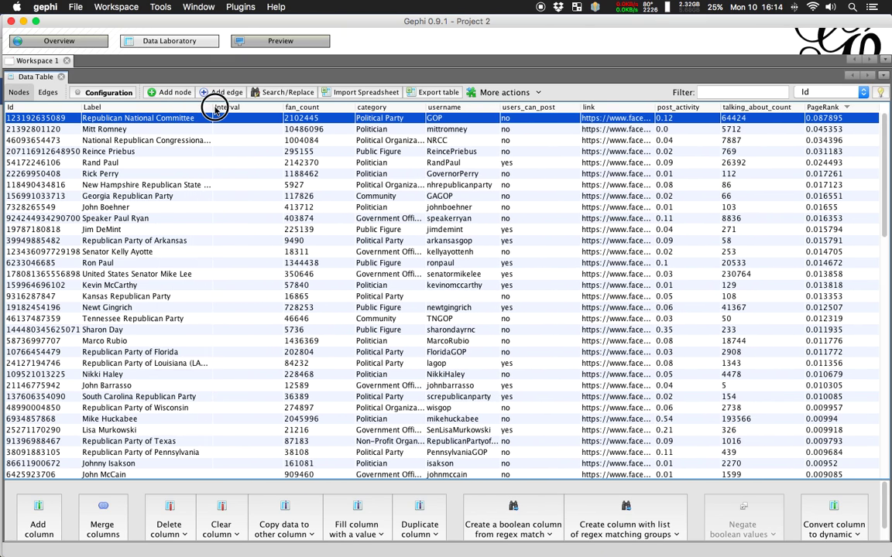
left_click(164, 128)
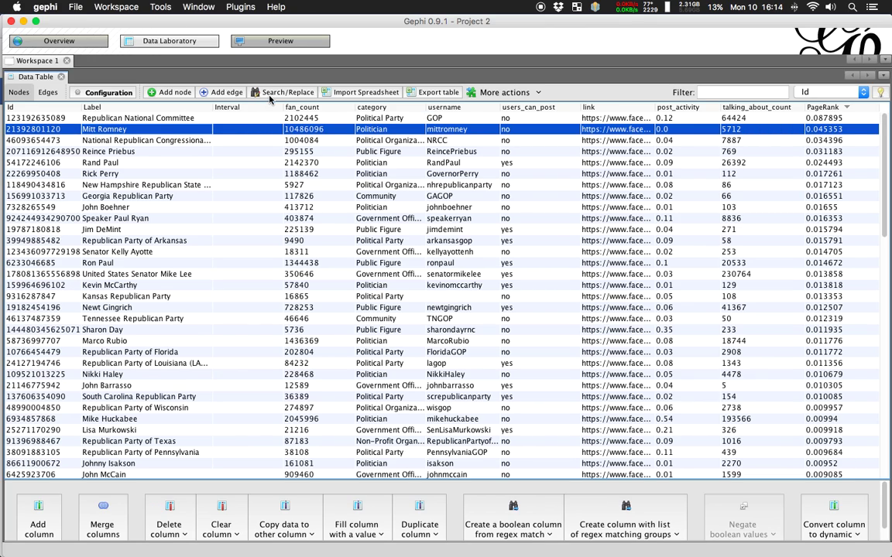
left_click(164, 119)
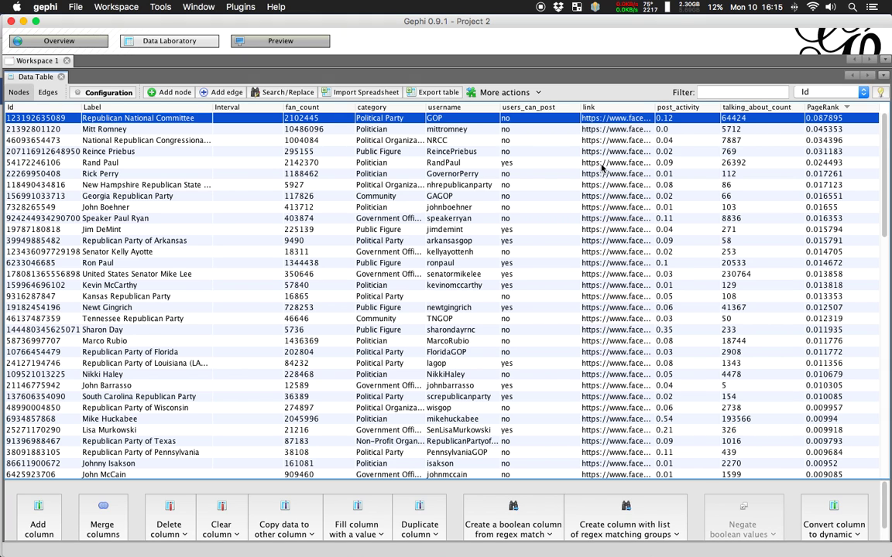
left_click(68, 41)
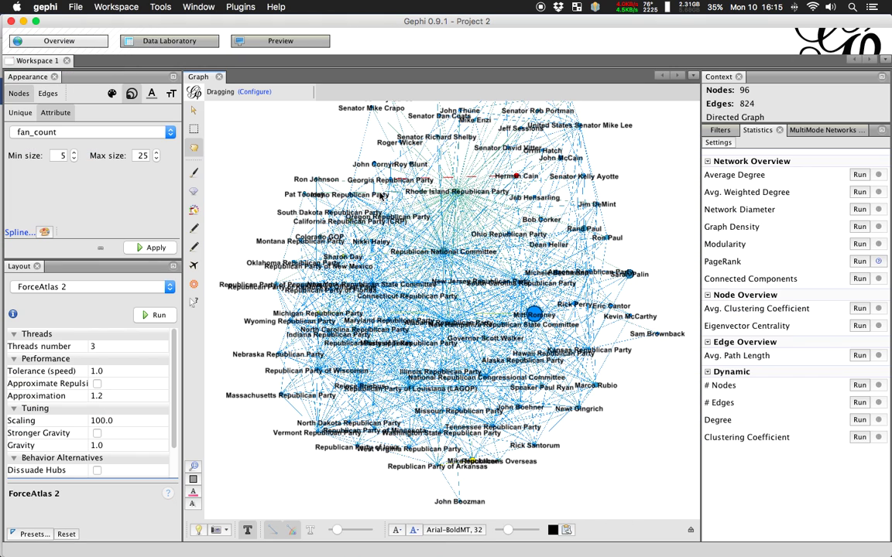
- Render the network in Preview with Show Labels turned on under Node Labels
scroll(460, 271, "up", 6)
scroll(461, 271, "down", 6)
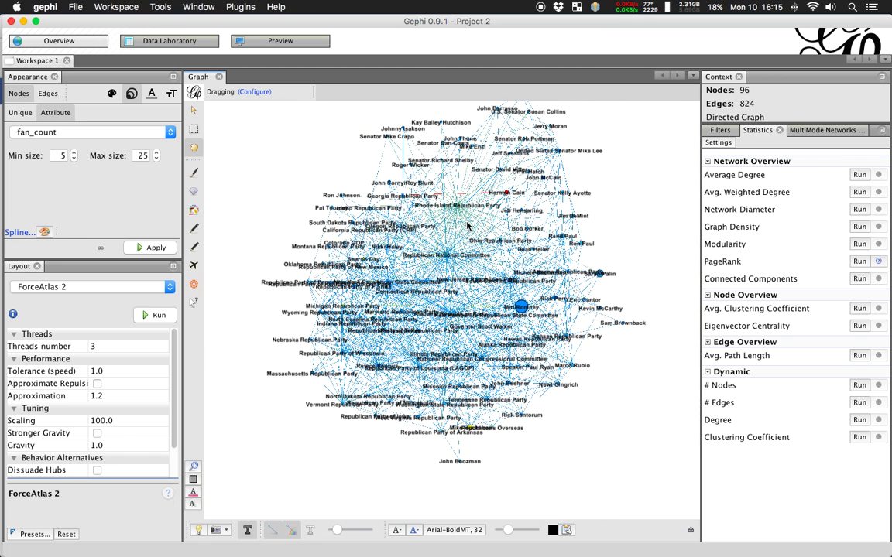
left_click(275, 42)
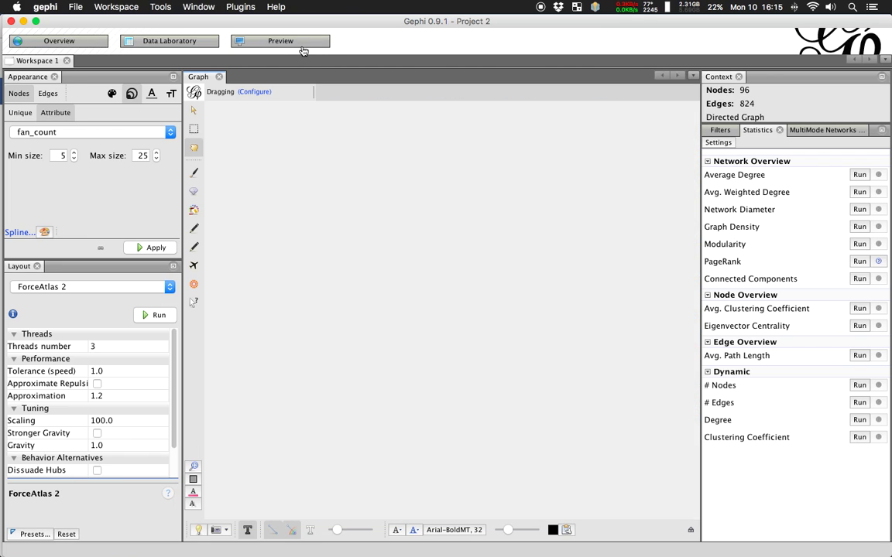
left_click(175, 518)
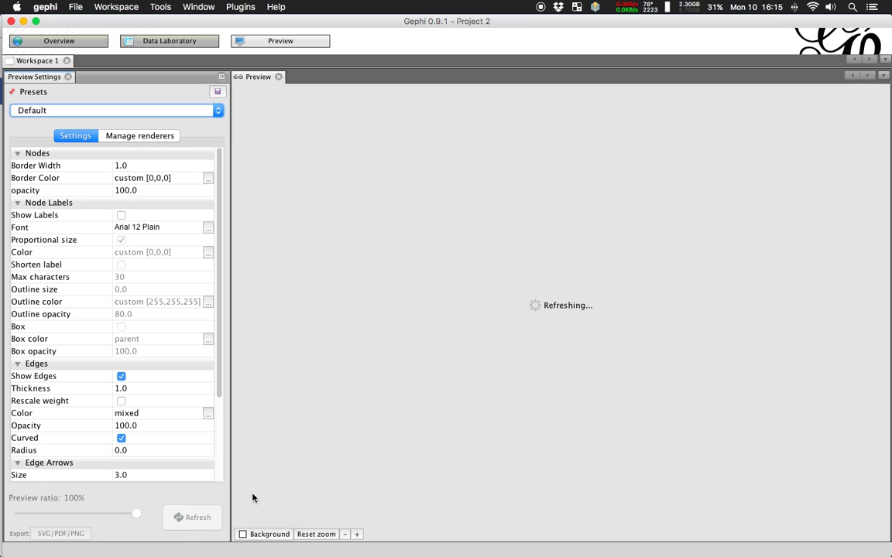
left_click(121, 215)
left_click(179, 514)
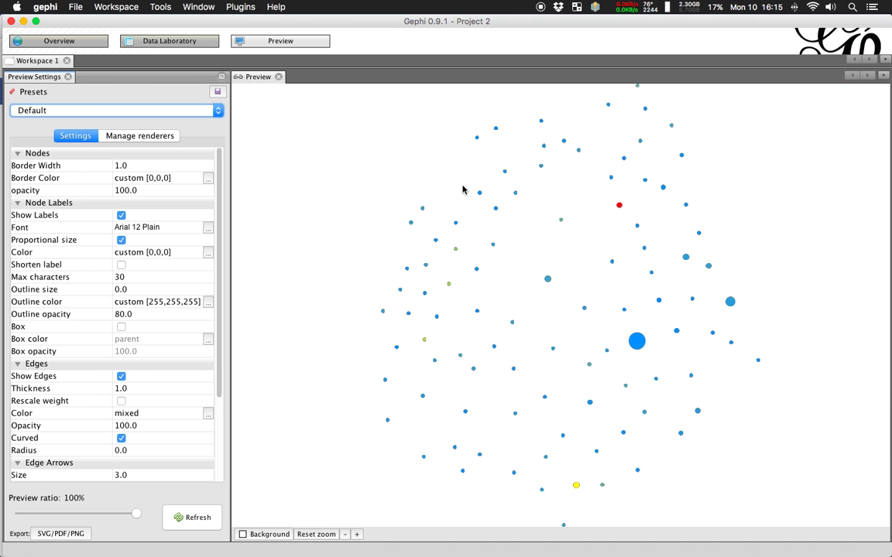
left_click_drag(465, 180, 468, 193)
scroll(467, 193, "up", 5)
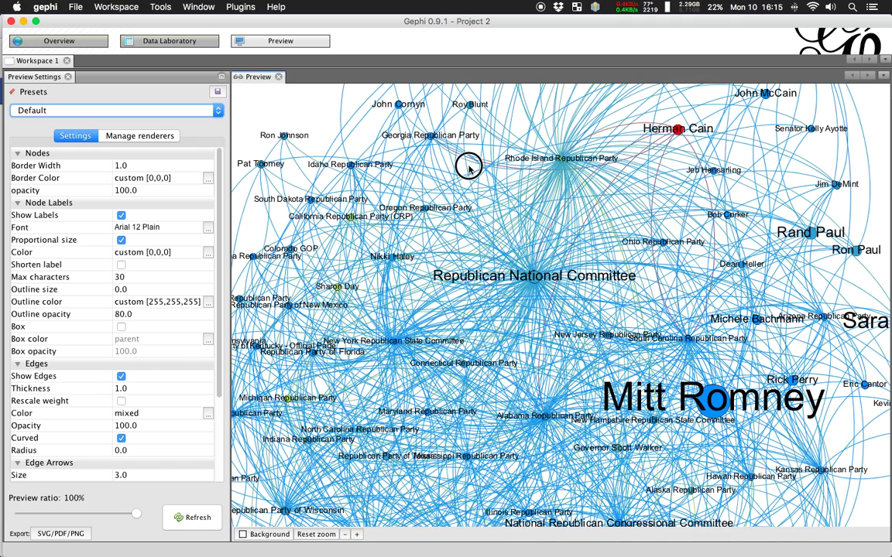
left_click_drag(470, 165, 534, 242)
left_click_drag(513, 179, 517, 238)
left_click_drag(418, 272, 438, 240)
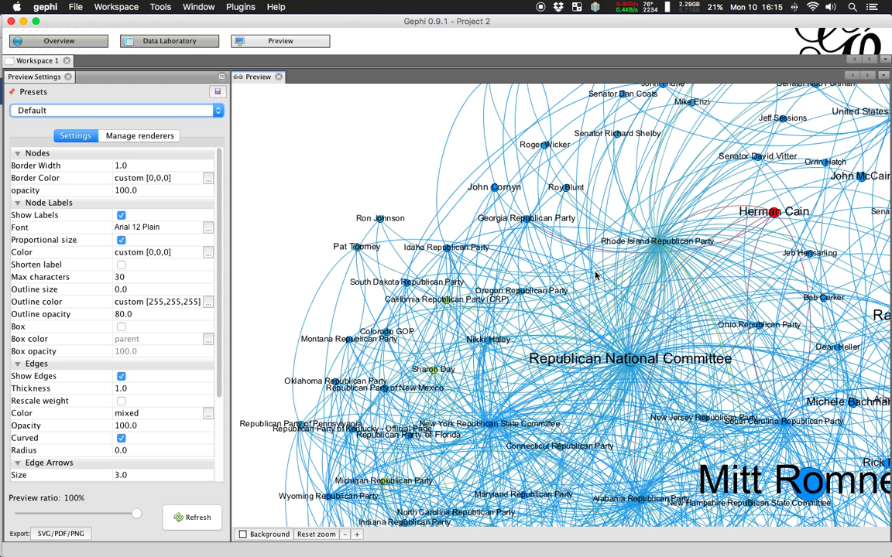
left_click_drag(527, 218, 546, 267)
left_click_drag(647, 224, 562, 220)
left_click_drag(686, 237, 709, 216)
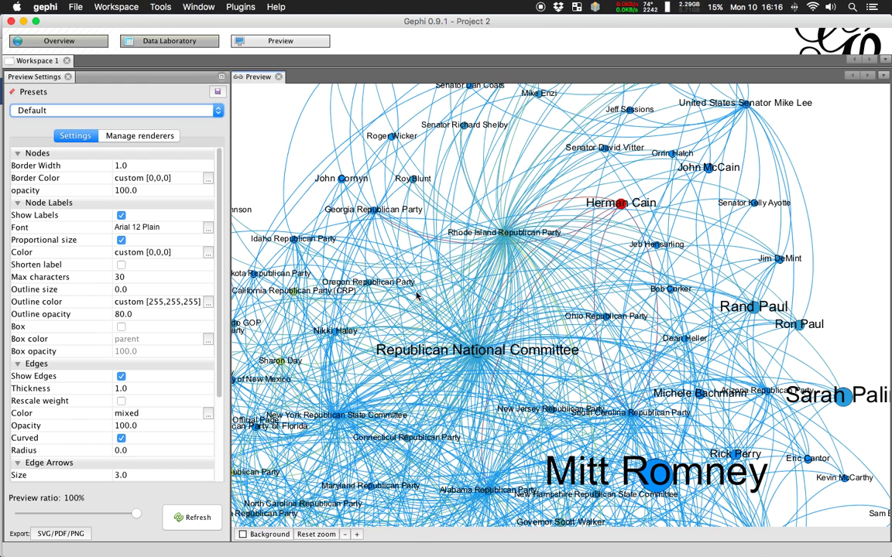
left_click_drag(533, 147, 569, 198)
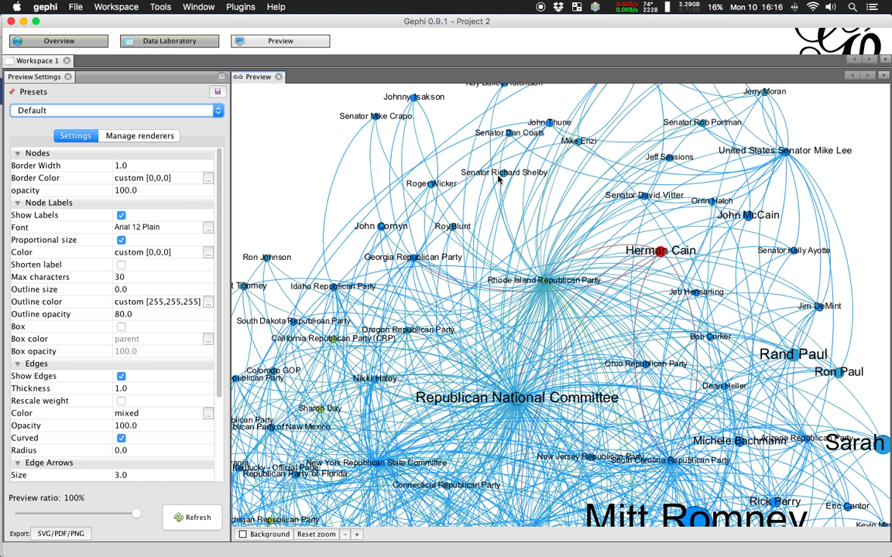
left_click_drag(350, 223, 374, 213)
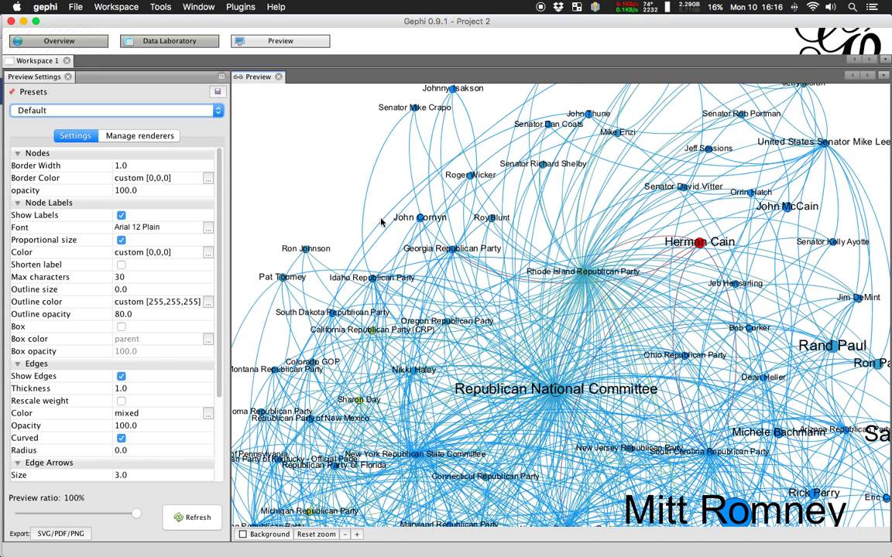
left_click_drag(347, 218, 364, 279)
- Set the preview's node Border Color to Parent and re-render the labelled network
scroll(309, 285, "up", 5)
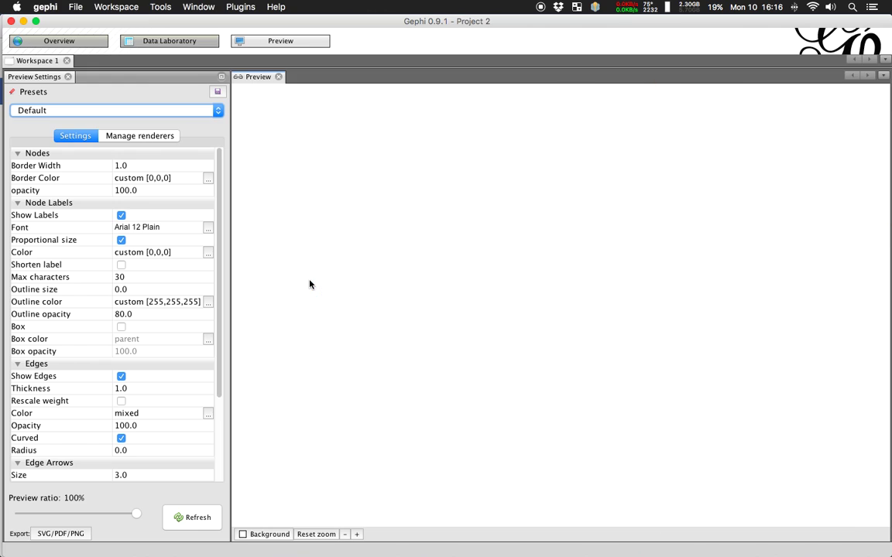
scroll(339, 283, "up", 2)
scroll(551, 313, "up", 5)
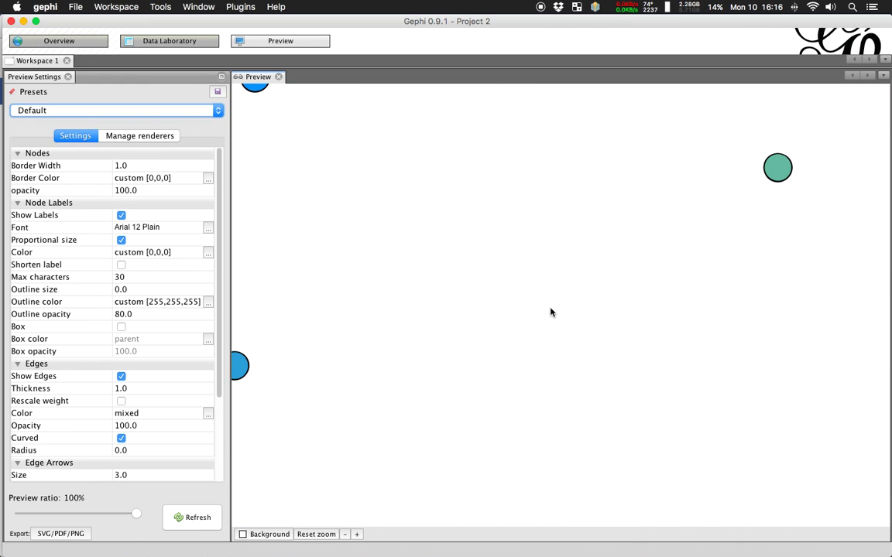
left_click_drag(500, 287, 472, 303)
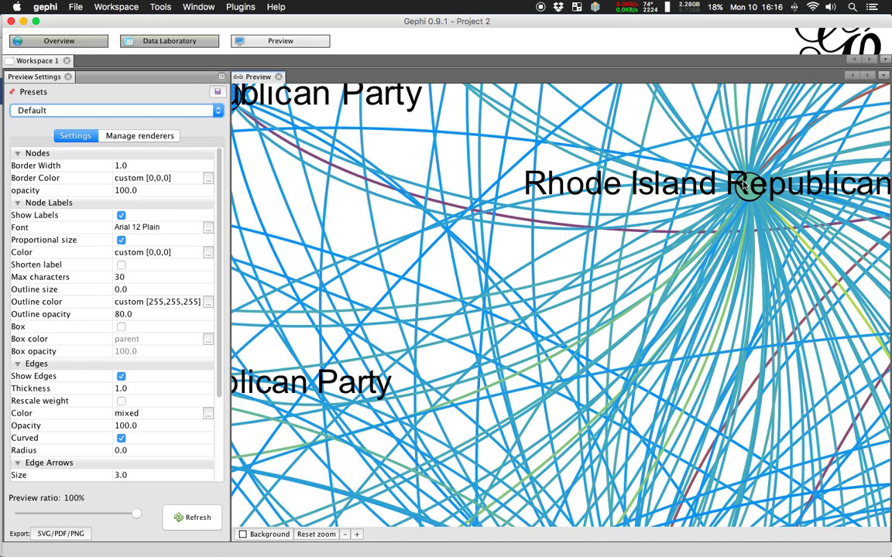
left_click(208, 179)
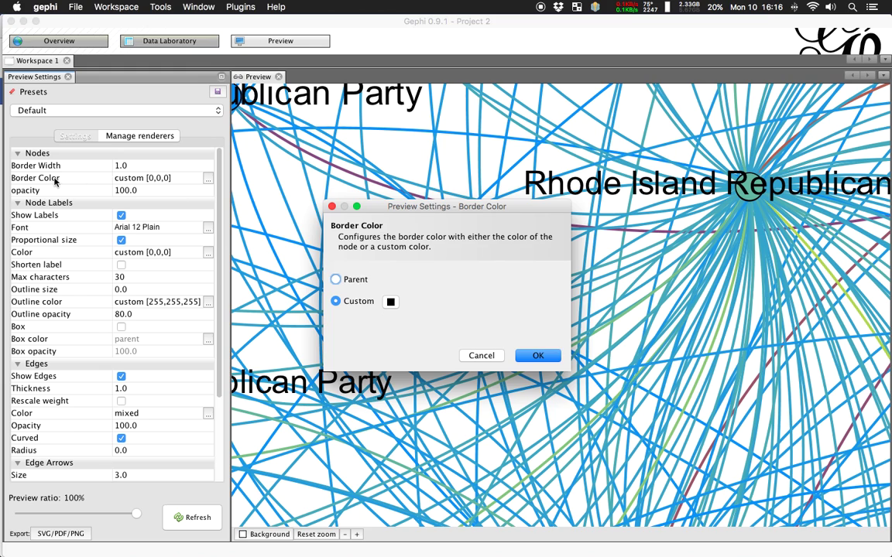
left_click(354, 280)
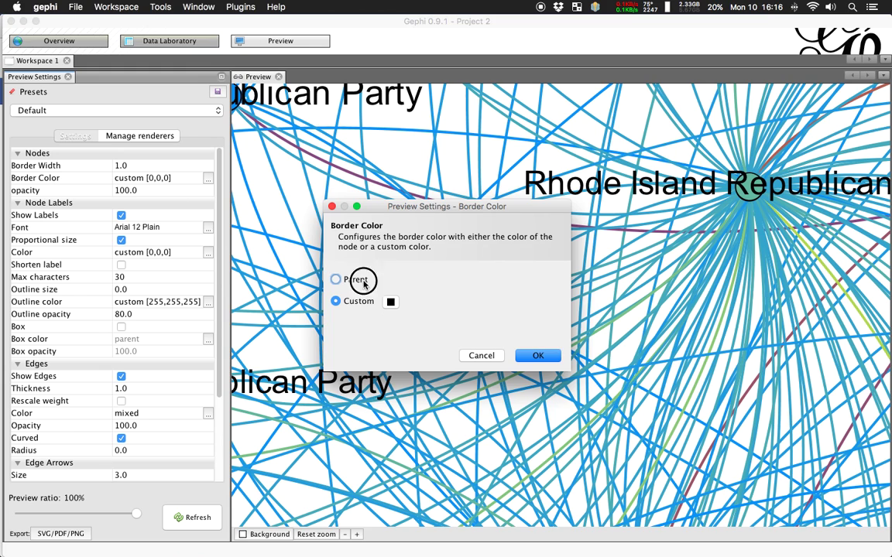
left_click(537, 356)
left_click(192, 517)
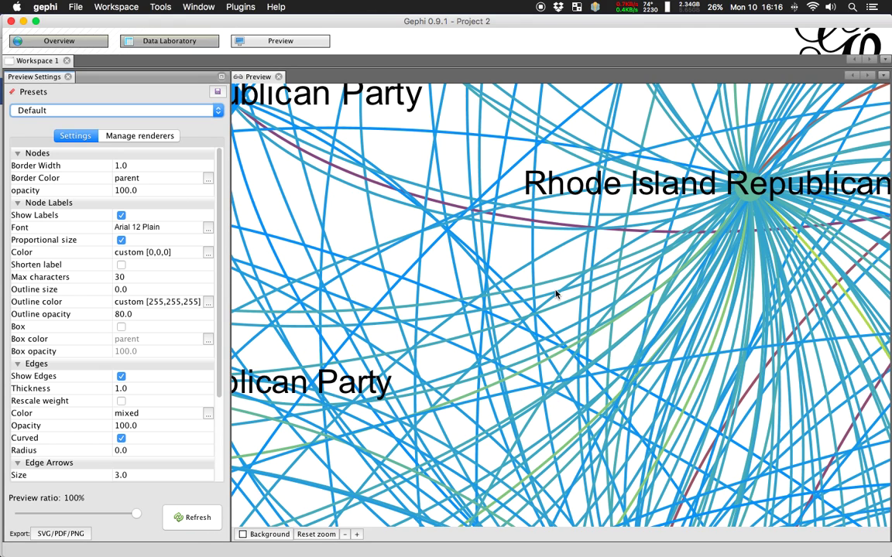
scroll(527, 287, "down", 5)
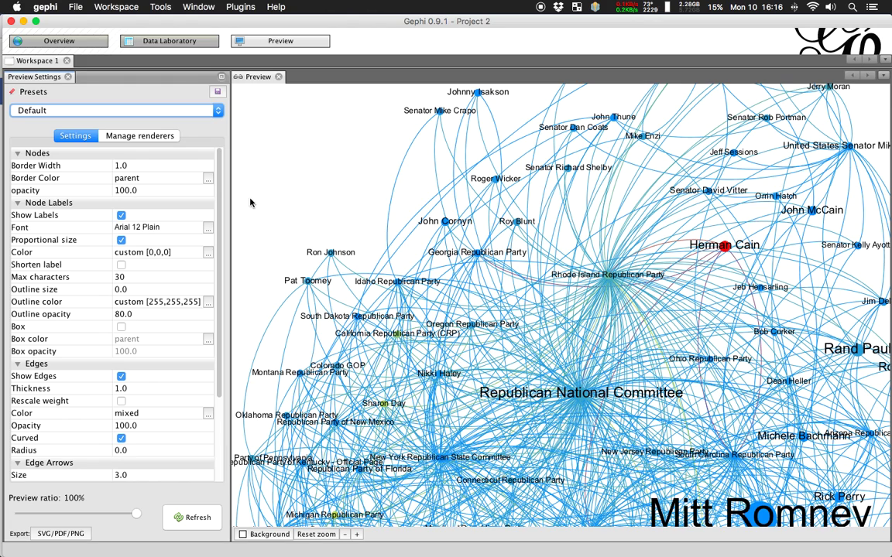
- Change the preview node Border Color to custom white (FFFFFF) and refresh the render
left_click(209, 179)
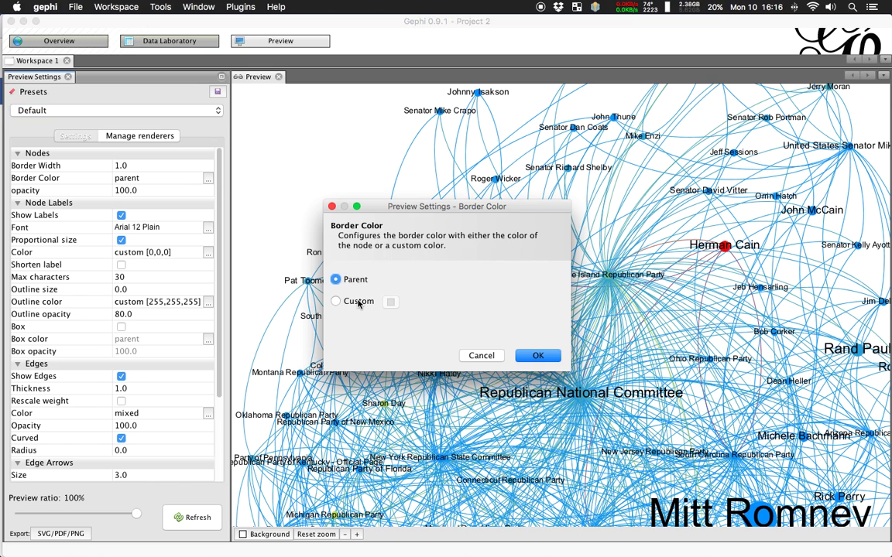
left_click(359, 302)
left_click(391, 302)
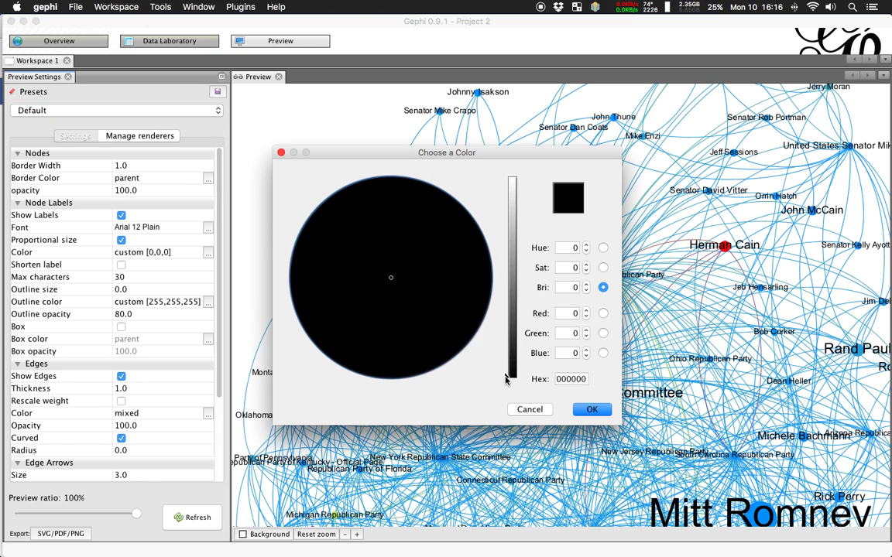
left_click_drag(503, 372, 510, 177)
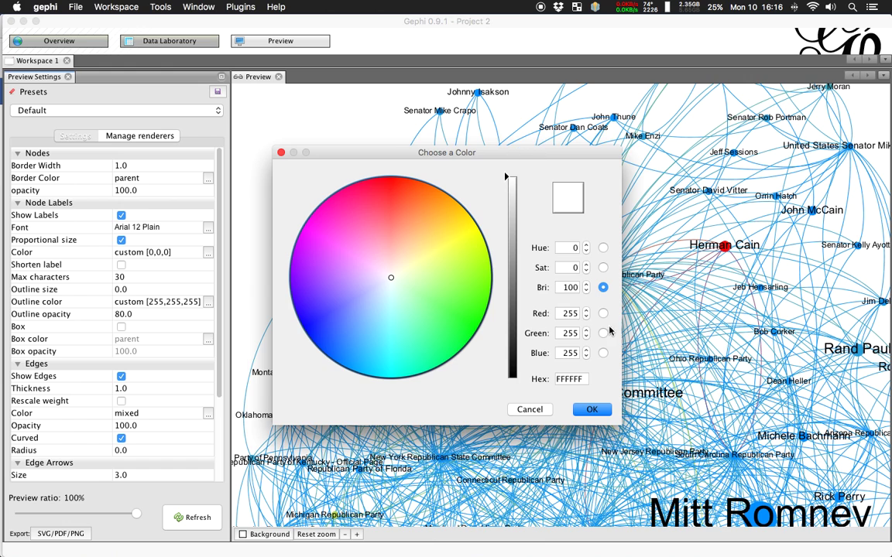
left_click(593, 411)
left_click(527, 357)
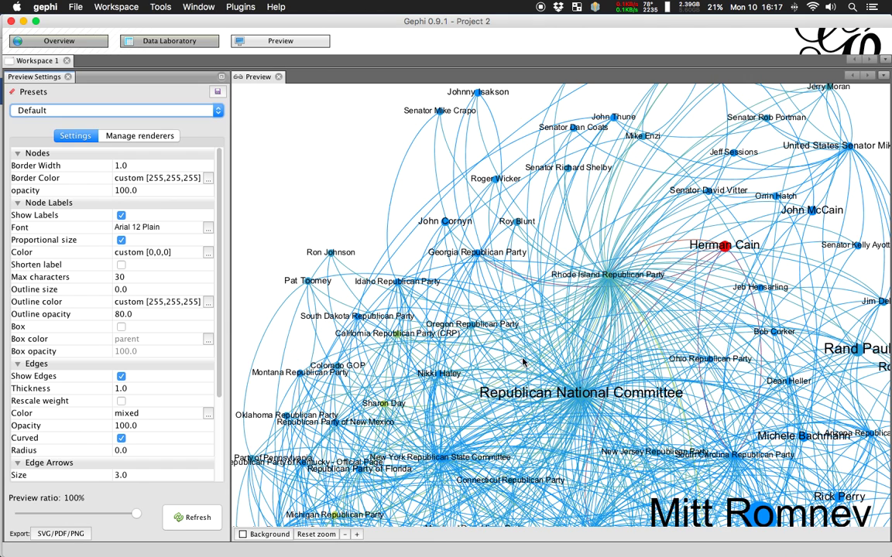
left_click(195, 523)
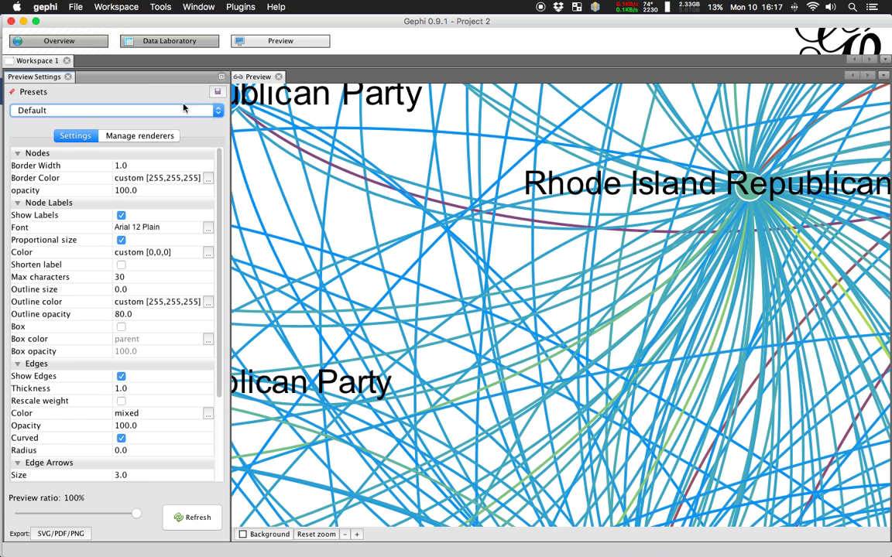
- Zoom out in the Overview graph window until the whole 96-node network is visible
left_click(67, 44)
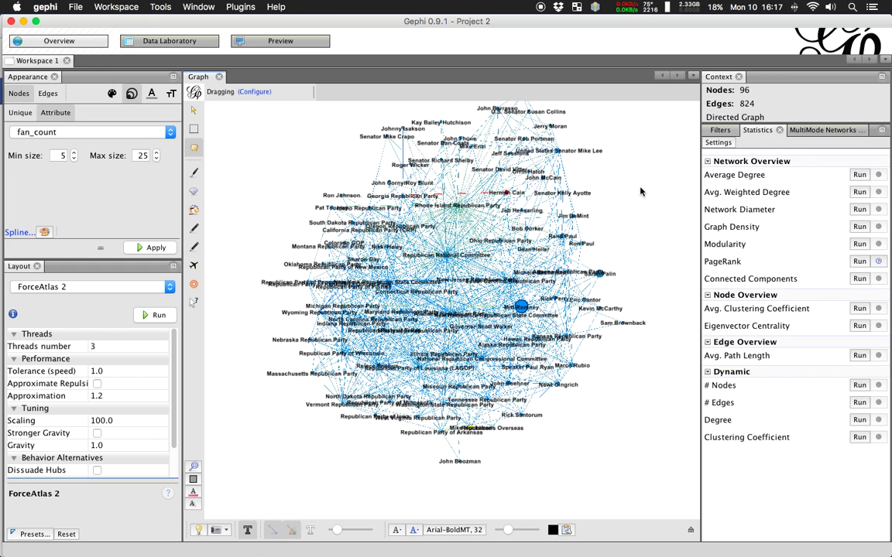
scroll(629, 184, "down", 2)
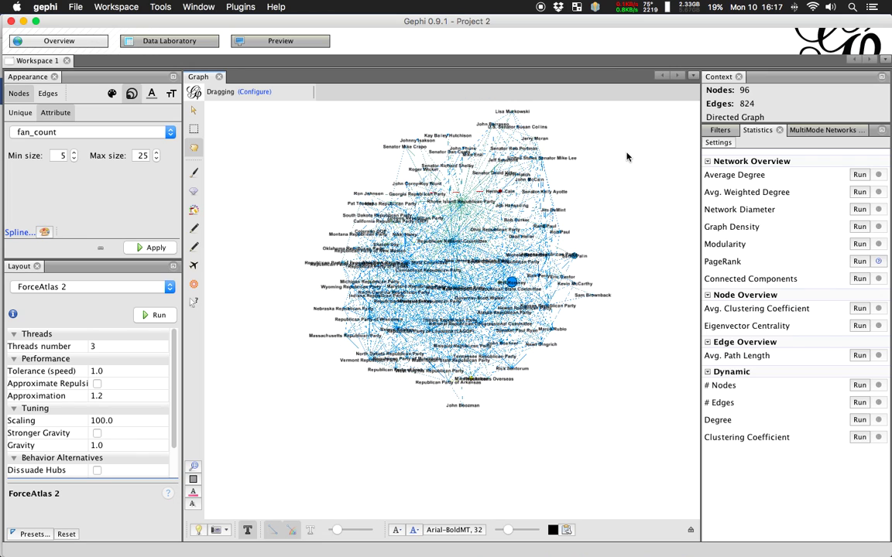
key("alt+Tab")
key("alt+Tab")
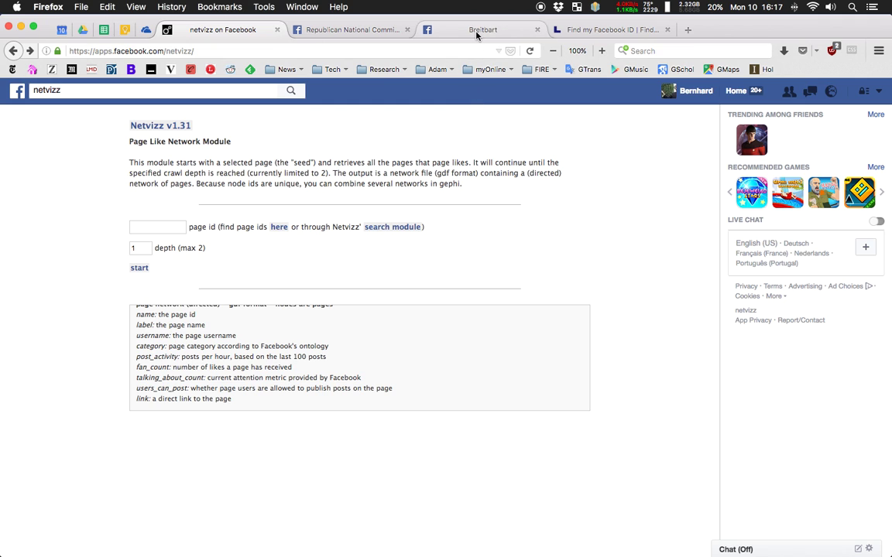
left_click(428, 28)
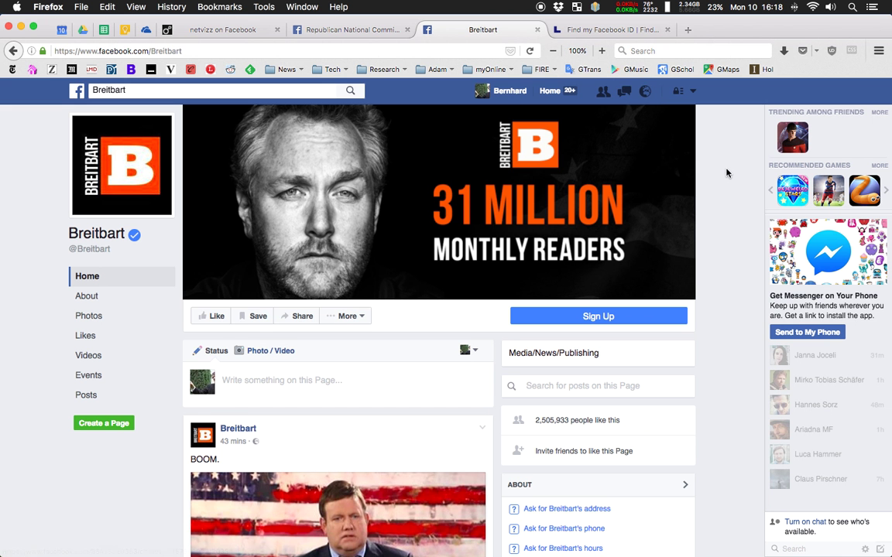
scroll(726, 172, "down", 3)
scroll(726, 172, "down", 3)
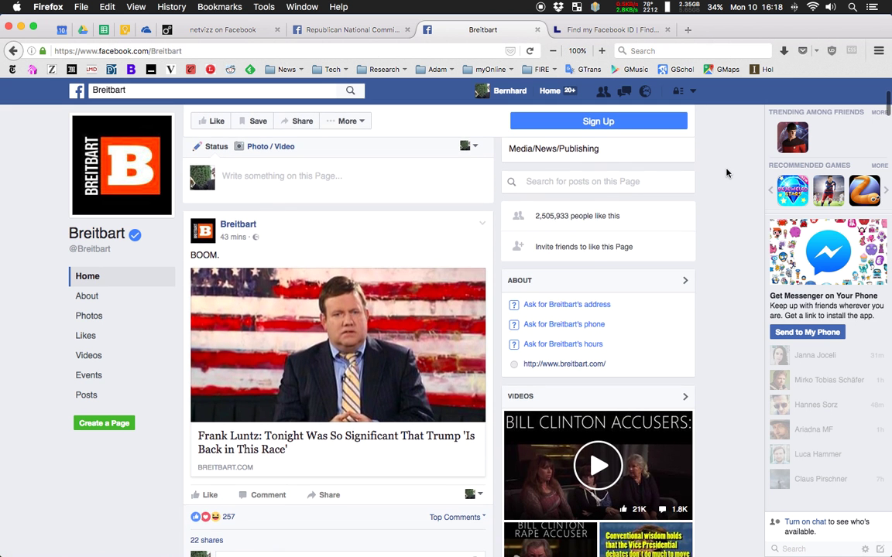
scroll(726, 172, "up", 6)
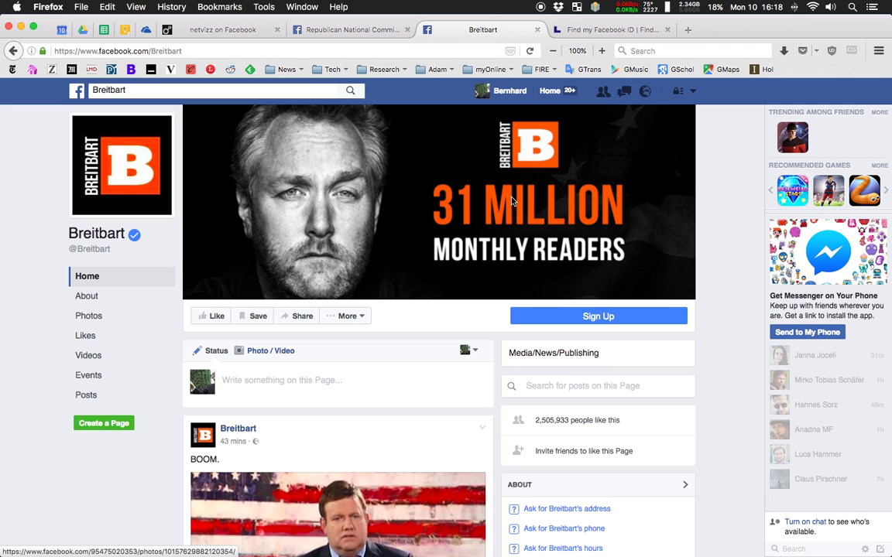
key("alt+Tab")
key("alt+Tab")
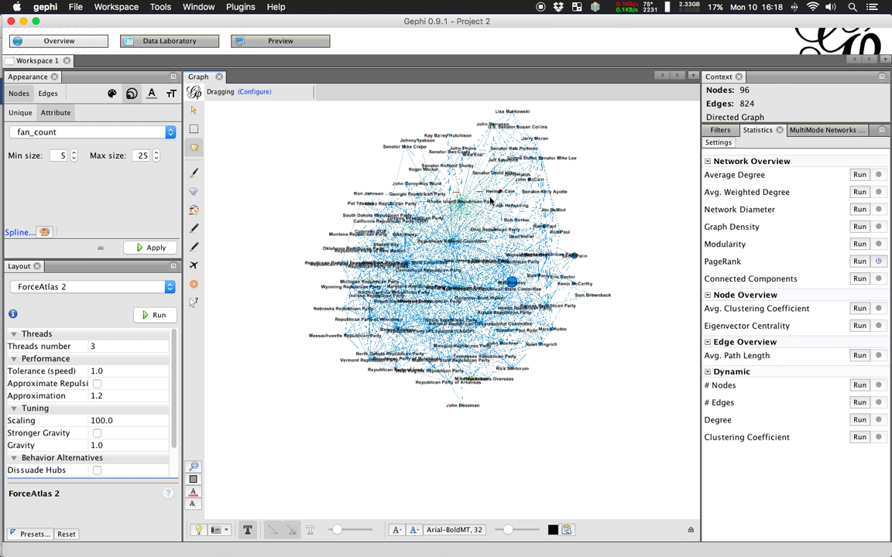
- Import the pagenetwork_Breitbart .gdf file with Append Graph, giving 140 nodes and 933 edges
left_click(75, 6)
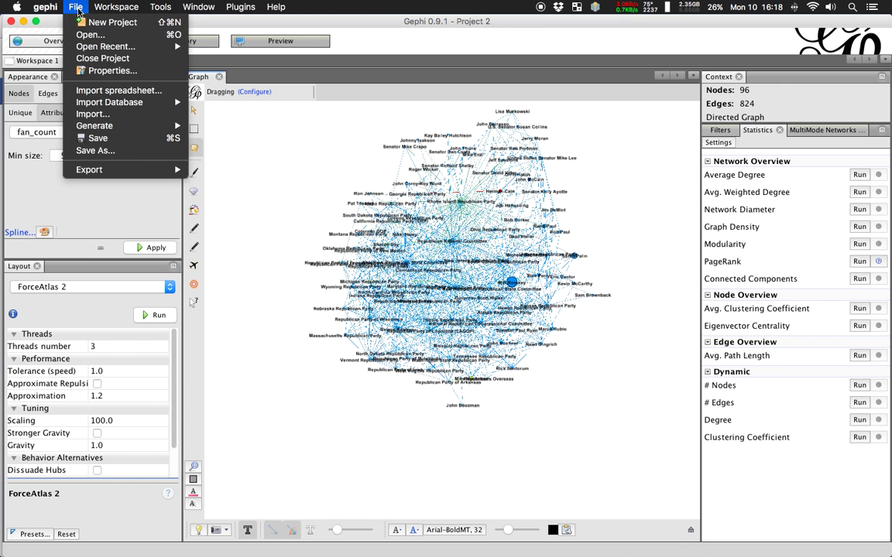
left_click(110, 42)
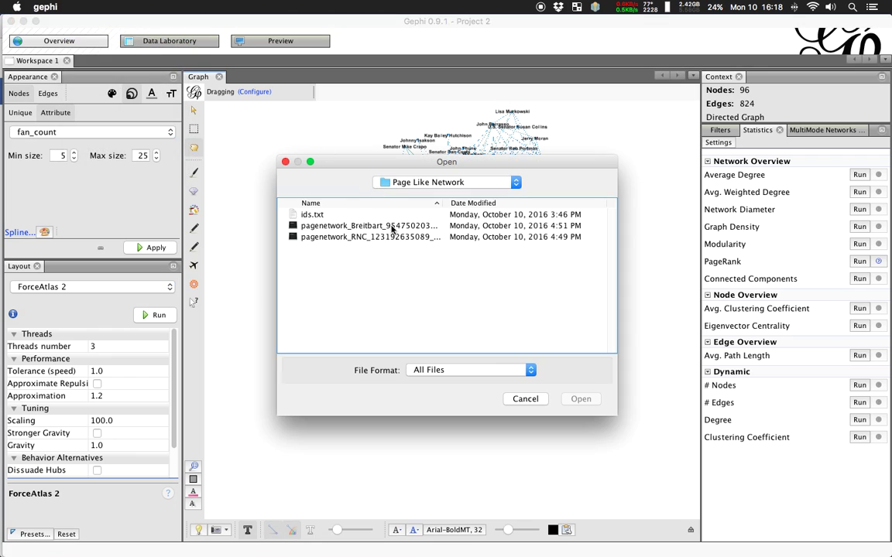
double_click(359, 205)
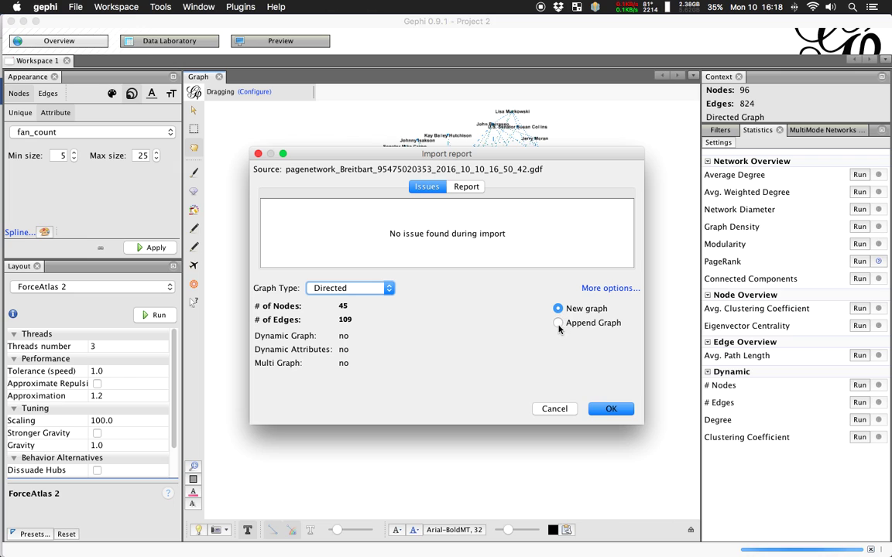
left_click(595, 323)
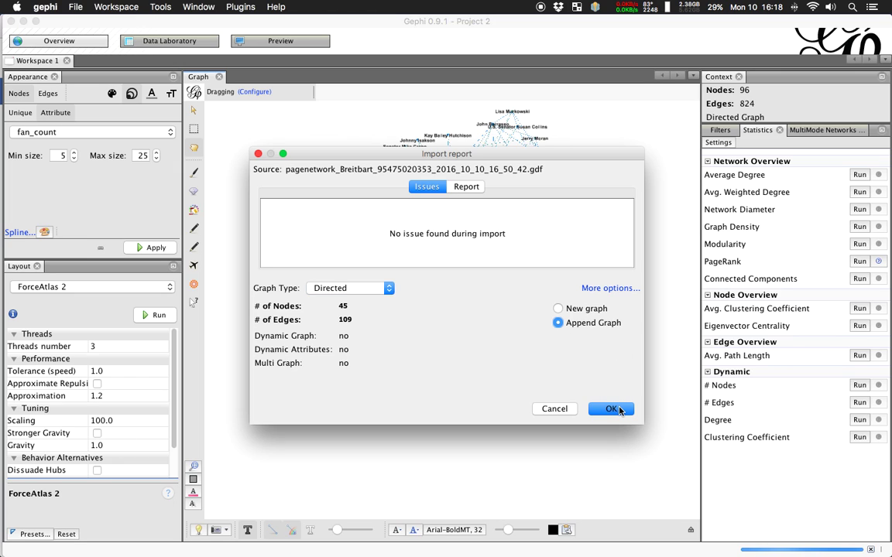
left_click(613, 409)
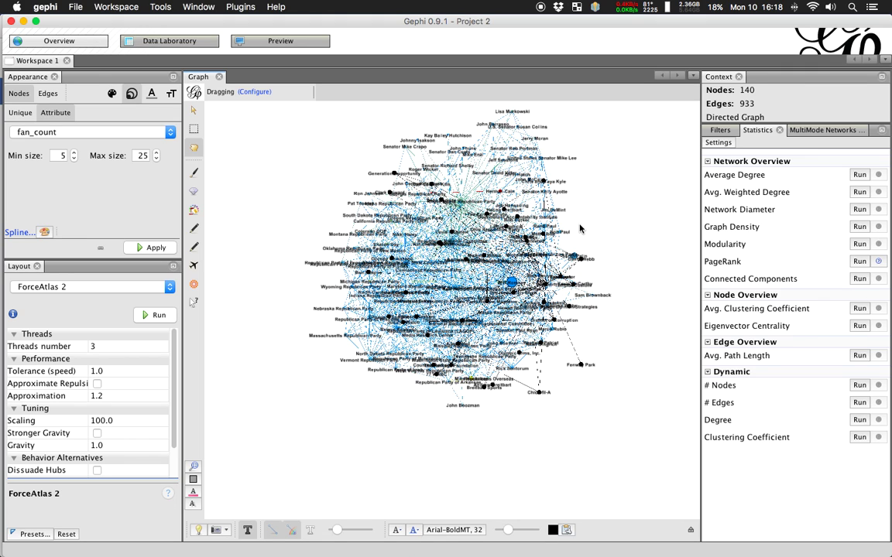
left_click(148, 40)
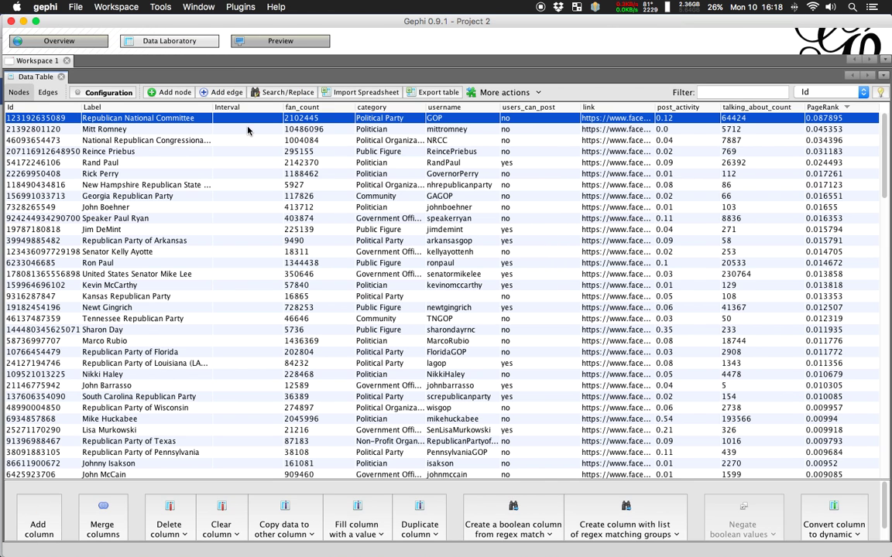
left_click(40, 129)
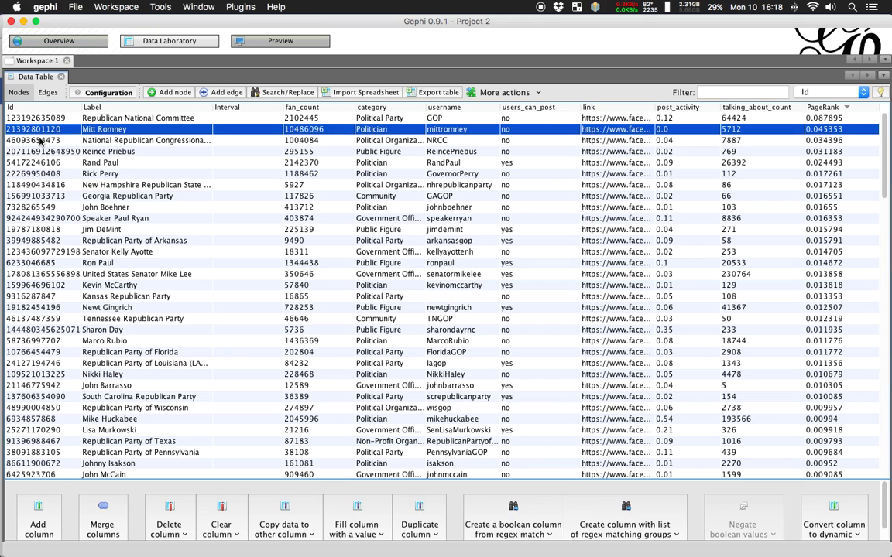
left_click(41, 140)
left_click(44, 152)
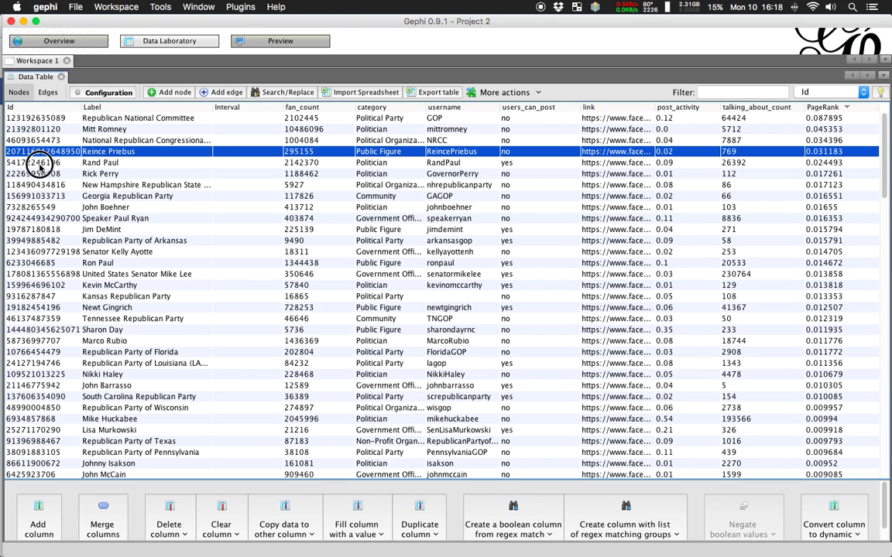
left_click(43, 163)
left_click(45, 173)
left_click(53, 185)
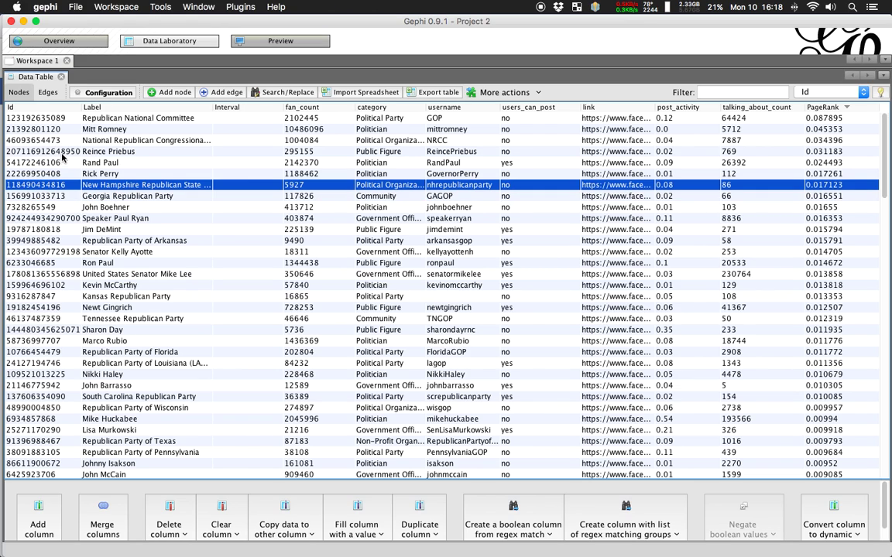
- Run ForceAtlas 2 on the merged graph and stop it once the clusters separate
left_click(78, 41)
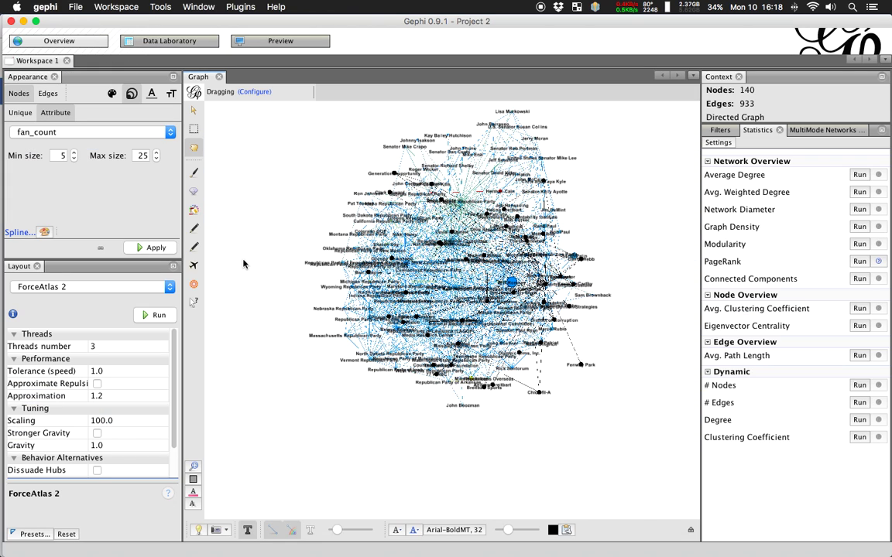
left_click(155, 314)
left_click(157, 315)
- Zoom and pan to inspect the Breitbart and RNC clusters and the Michele Bachmann bridge
scroll(612, 211, "down", 5)
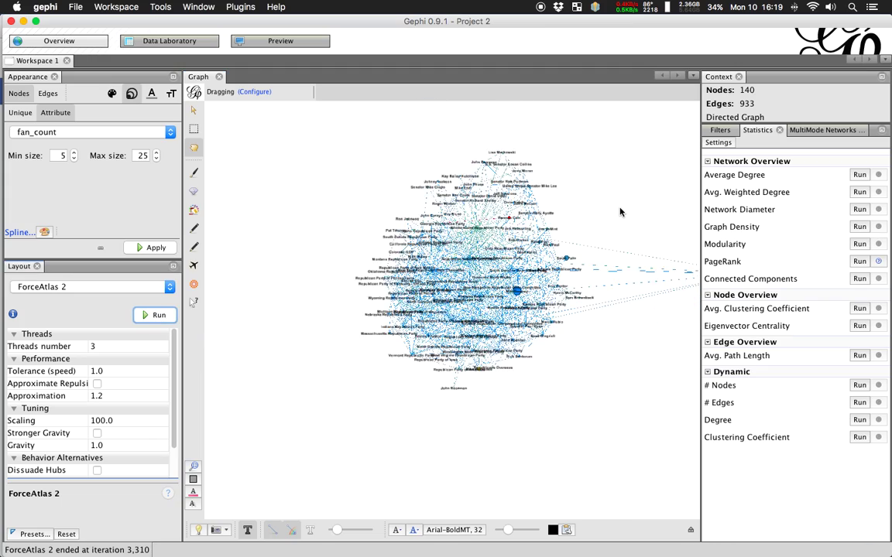
left_click(598, 211)
left_click_drag(598, 211, 559, 209)
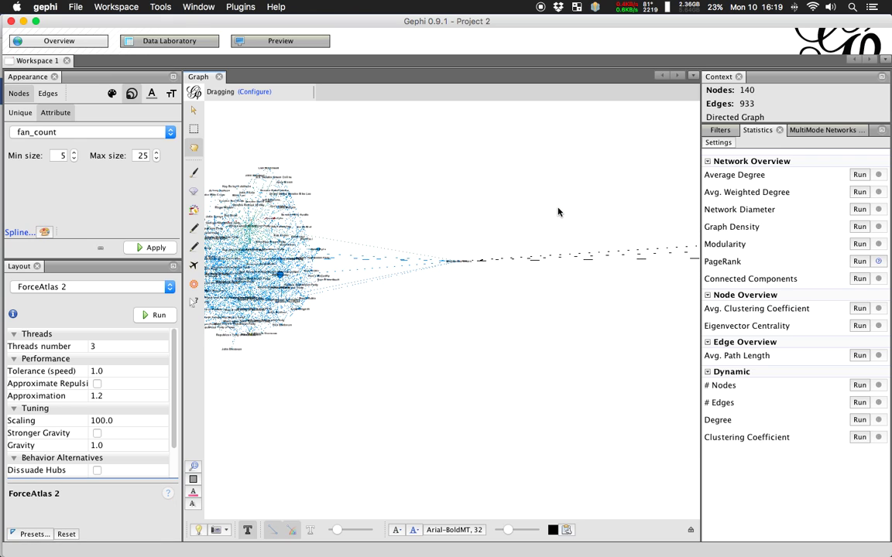
scroll(457, 262, "up", 3)
scroll(458, 263, "up", 5)
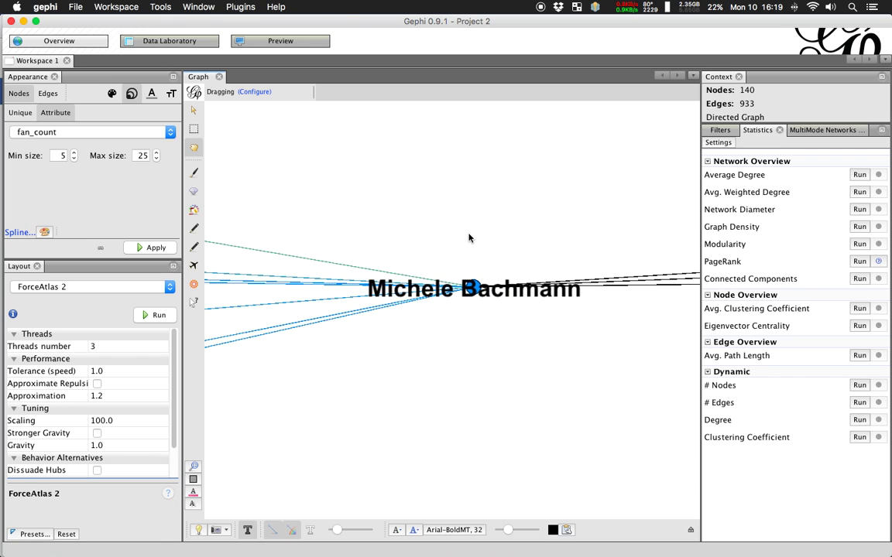
scroll(469, 237, "down", 5)
scroll(468, 238, "down", 5)
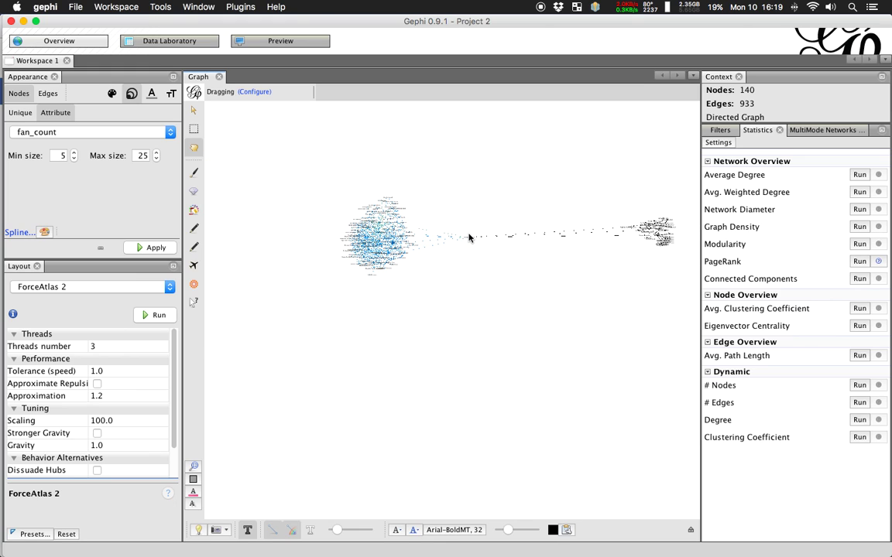
left_click_drag(523, 210, 521, 216)
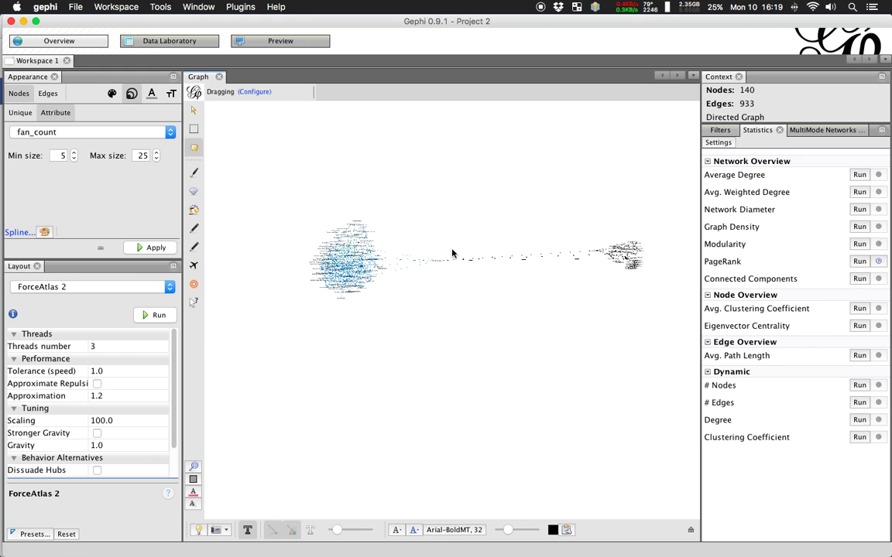
scroll(475, 270, "up", 2)
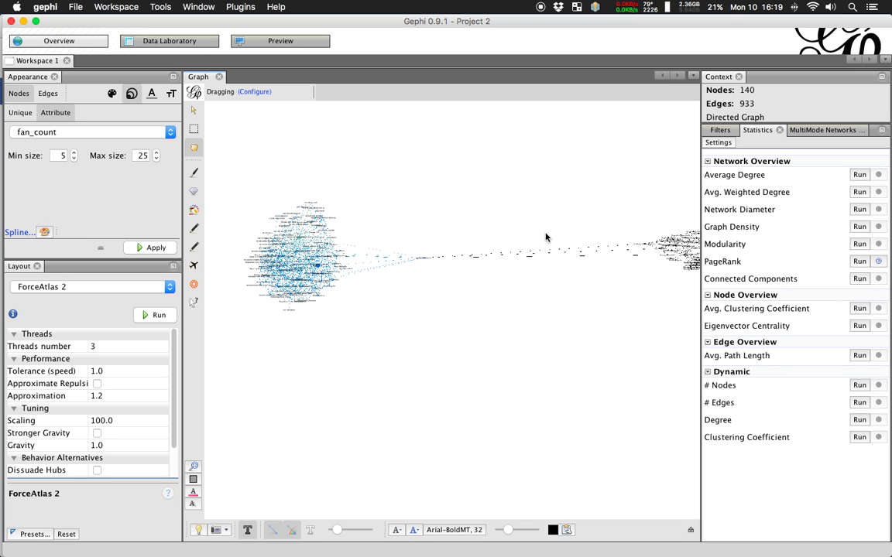
left_click_drag(604, 233, 560, 232)
scroll(561, 232, "up", 2)
scroll(573, 255, "up", 5)
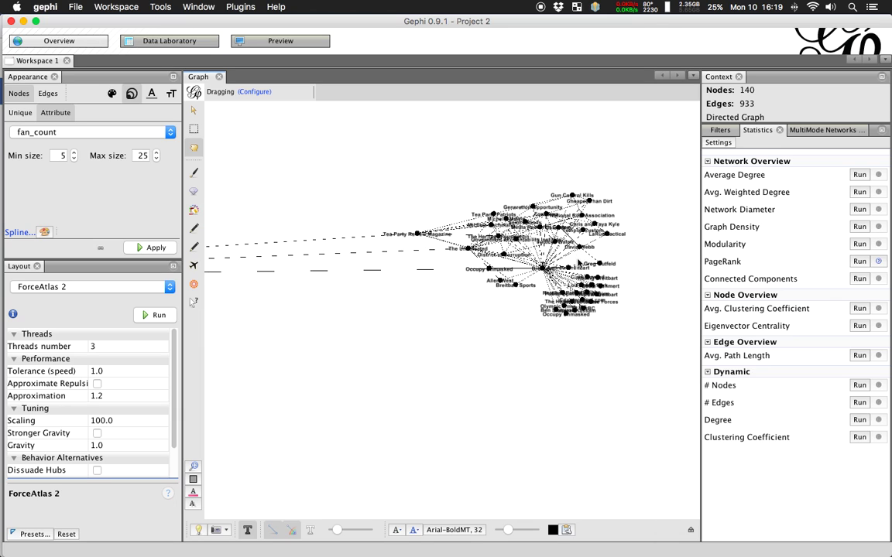
scroll(573, 257, "up", 4)
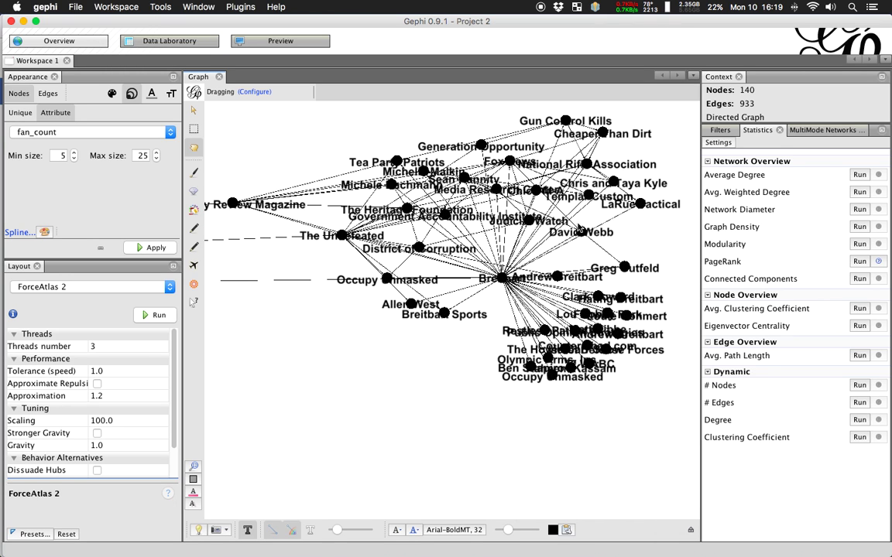
scroll(385, 259, "down", 1)
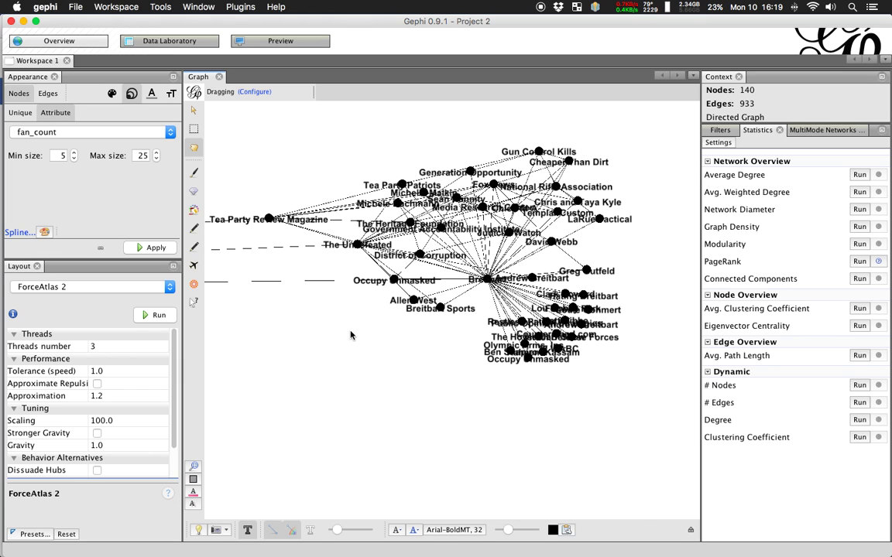
- Reposition the Breitbart cluster and size all nodes by fan_count
scroll(372, 326, "down", 3)
left_click_drag(370, 324, 345, 323)
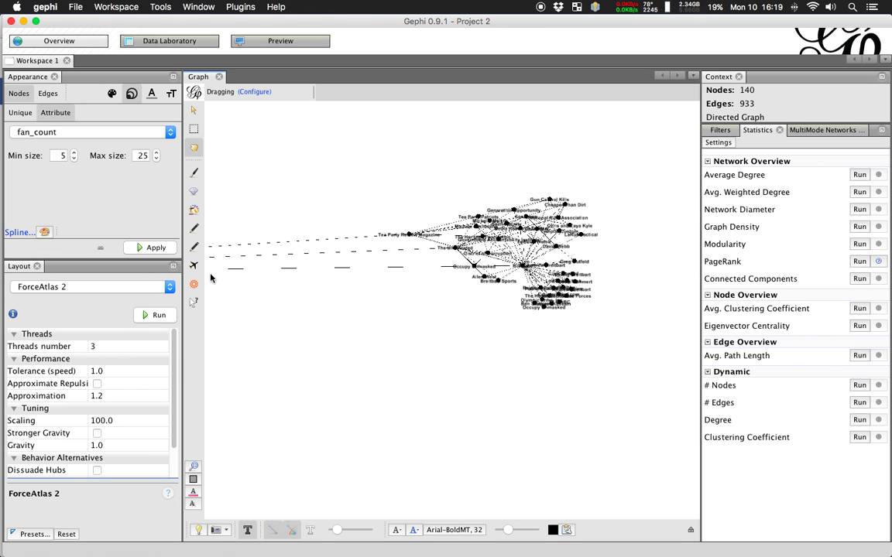
left_click(155, 247)
scroll(488, 198, "up", 5)
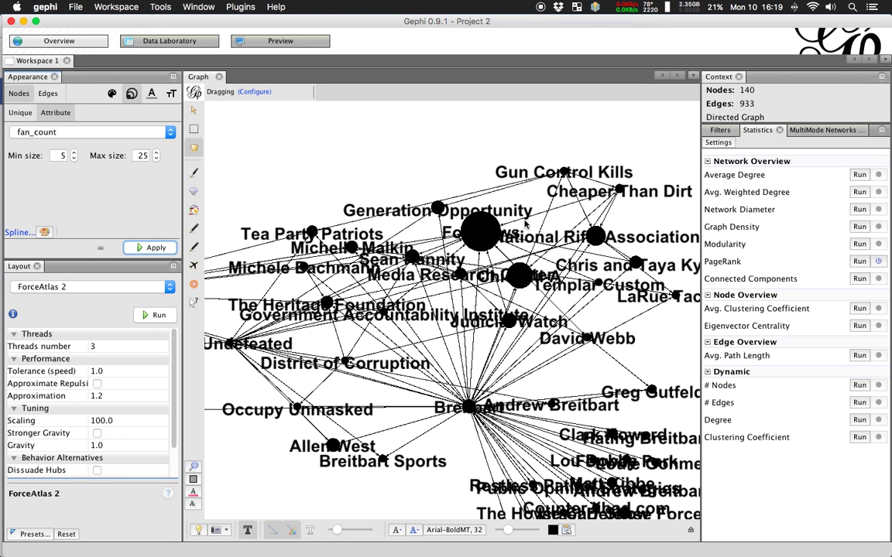
scroll(482, 234, "down", 5)
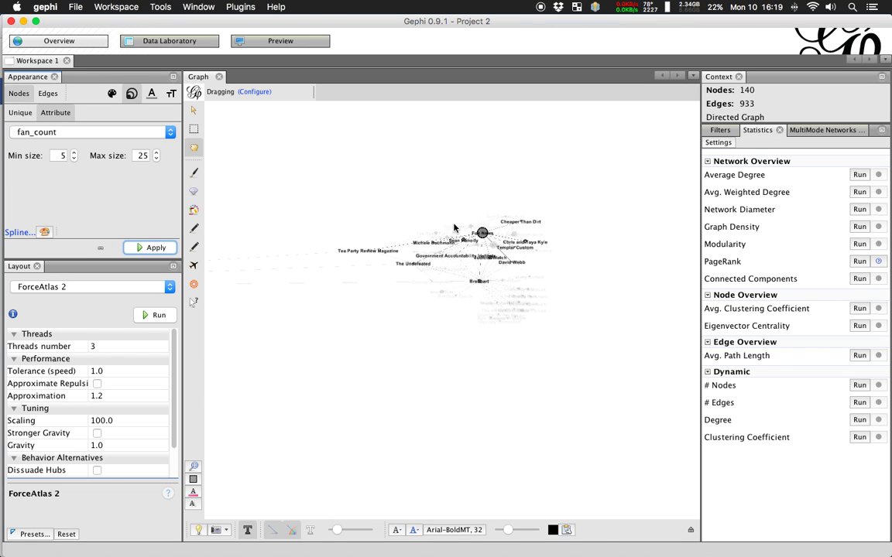
- Colour nodes by the post_activity gradient, turning Breitbart red and RNC blue, then recentre the view
left_click(111, 94)
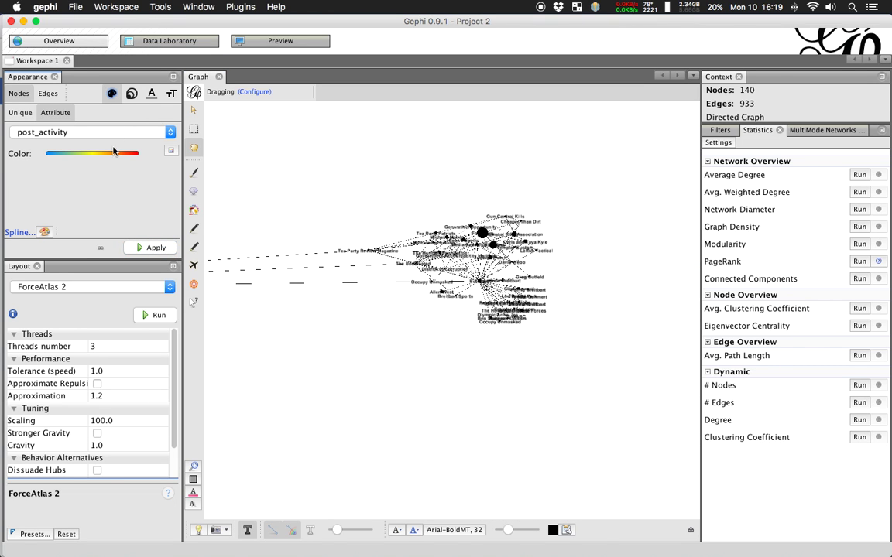
left_click(159, 247)
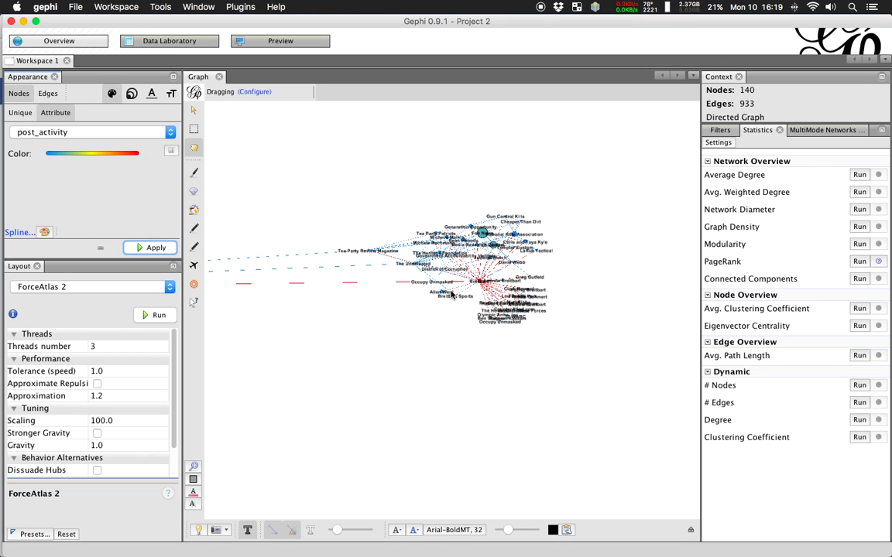
scroll(457, 275, "up", 5)
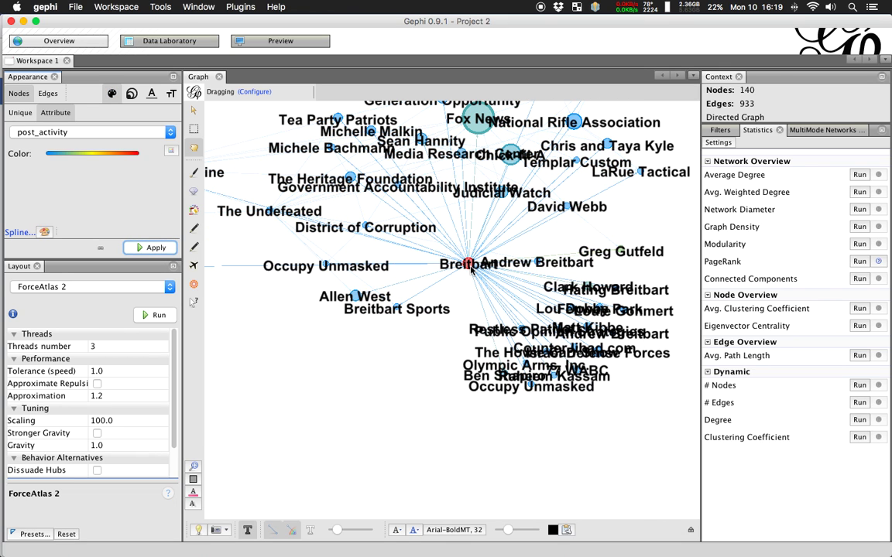
scroll(469, 267, "down", 5)
left_click_drag(328, 285, 475, 278)
left_click_drag(338, 279, 416, 249)
scroll(375, 207, "up", 5)
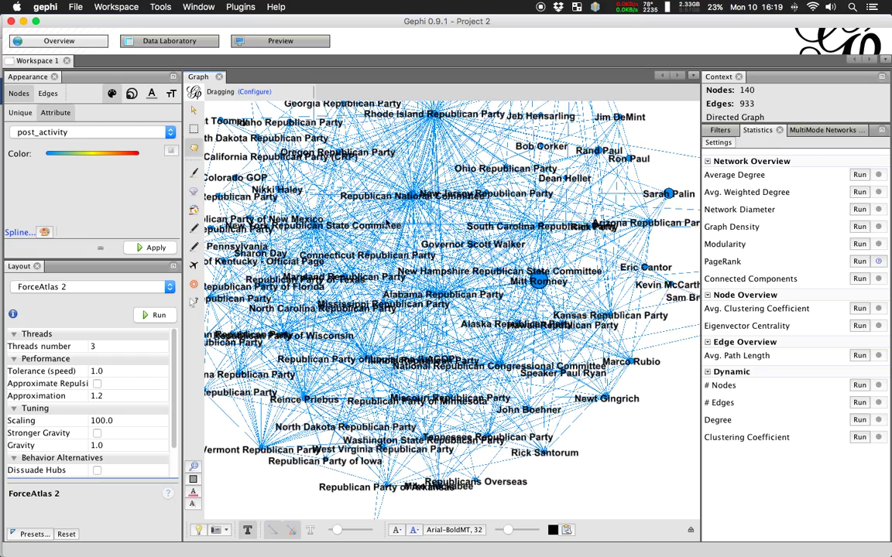
left_click_drag(379, 193, 408, 198)
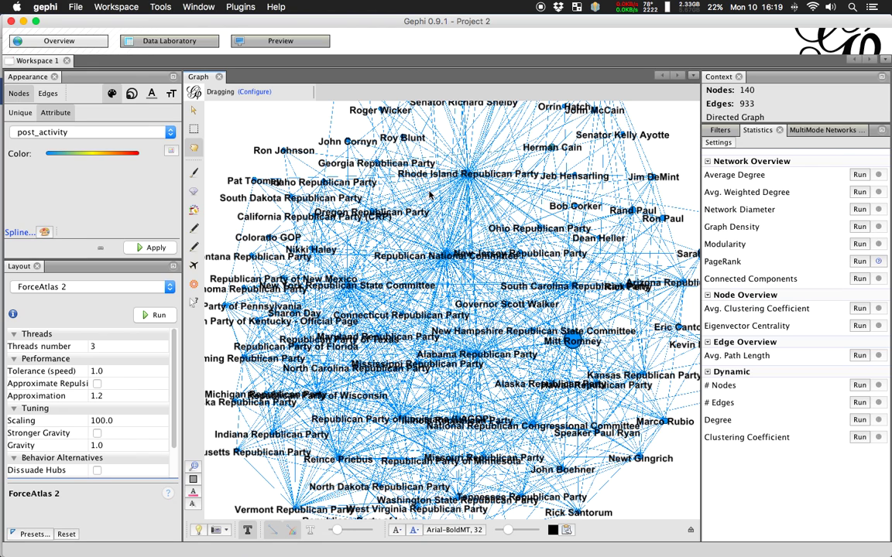
scroll(429, 195, "down", 2)
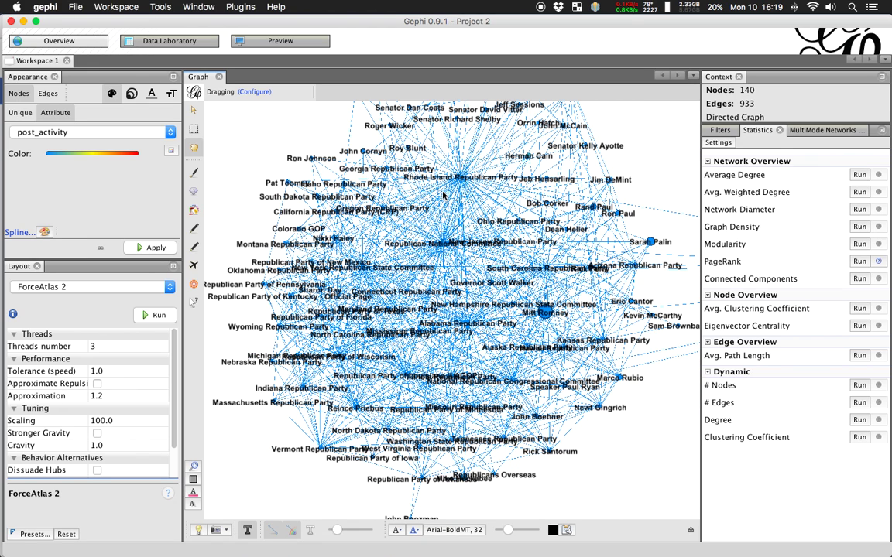
scroll(429, 195, "down", 2)
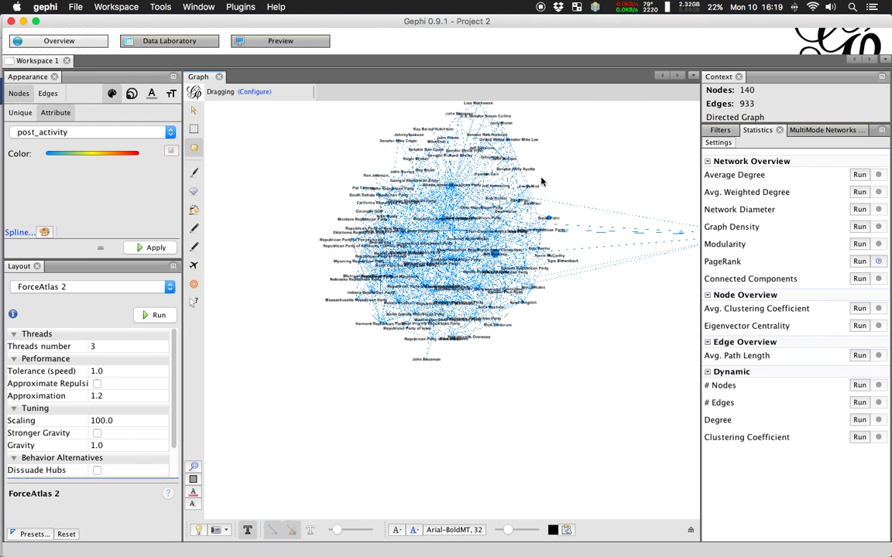
- Sort the Data Laboratory node table by post_activity descending, with Breitbart top at 8.82
left_click(177, 41)
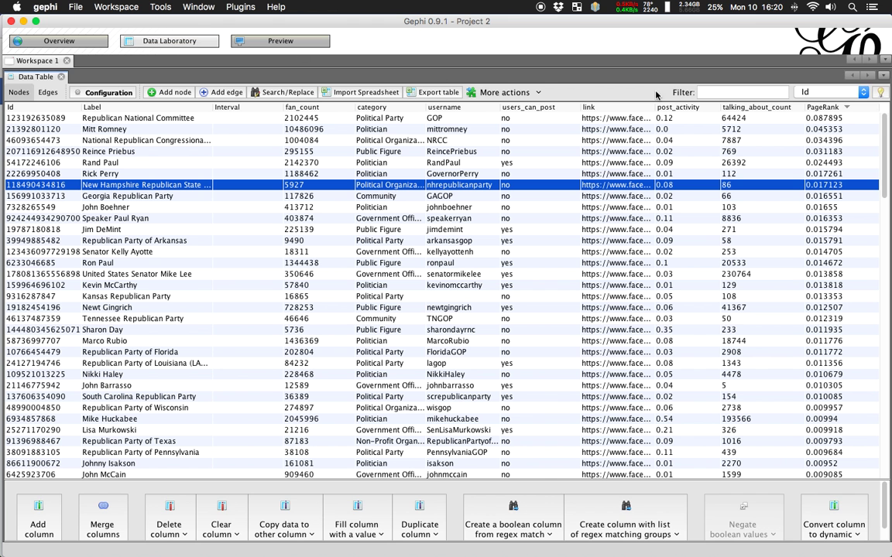
left_click(693, 106)
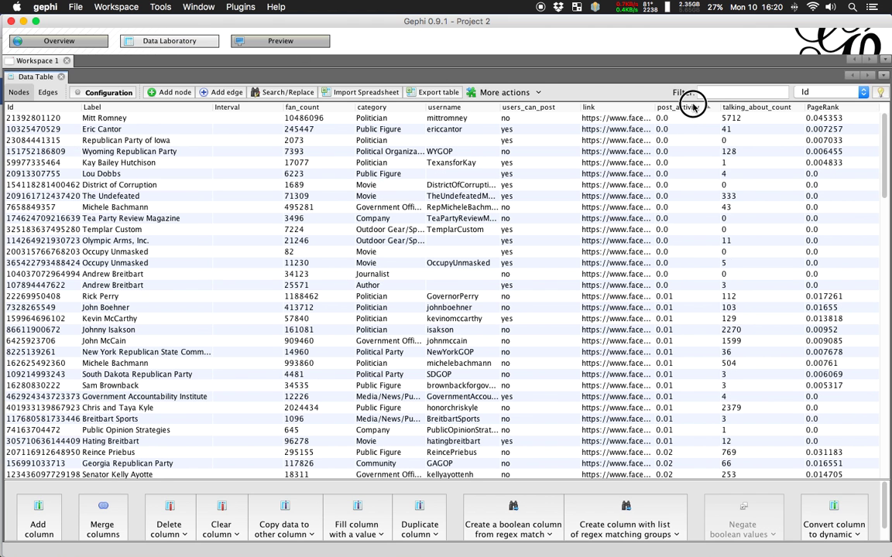
left_click(692, 106)
left_click(688, 118)
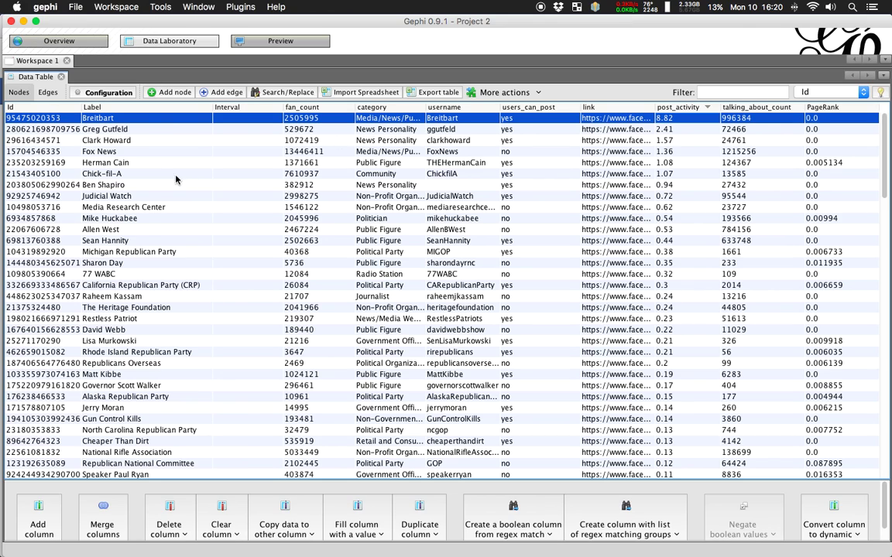
left_click(121, 161)
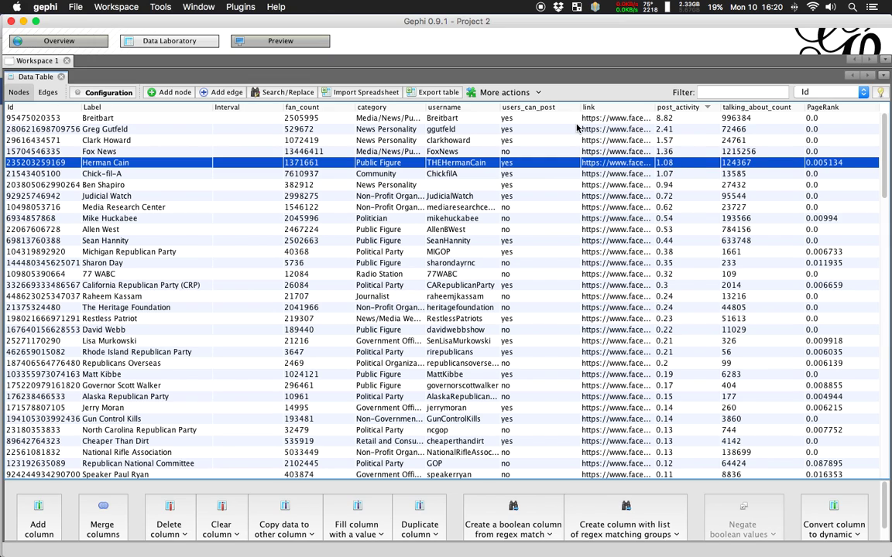
- Return to the Overview graph and centre the merged network in the view
left_click(90, 43)
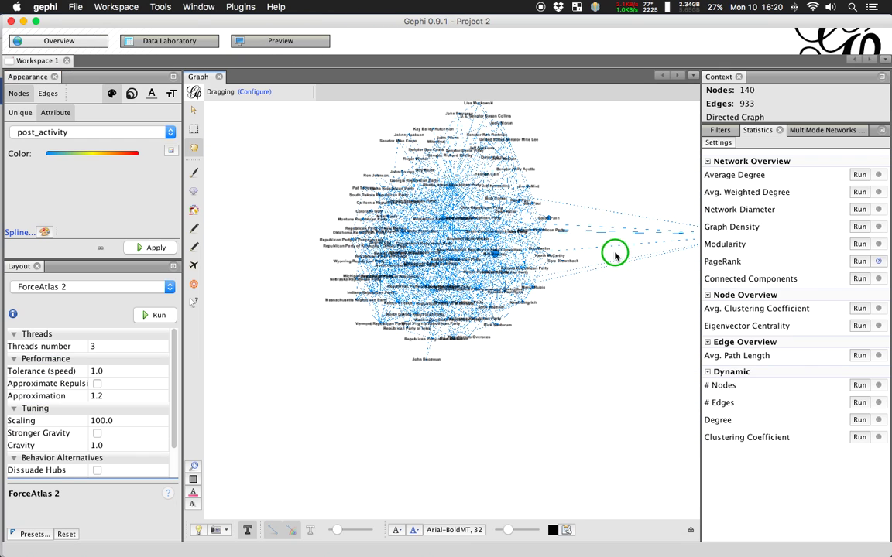
left_click_drag(615, 254, 524, 251)
scroll(466, 259, "down", 3)
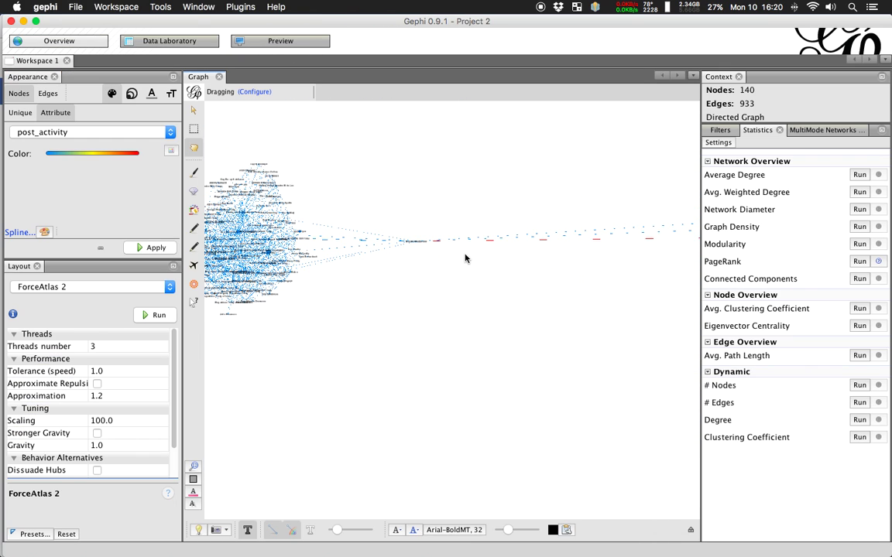
left_click_drag(359, 261, 486, 268)
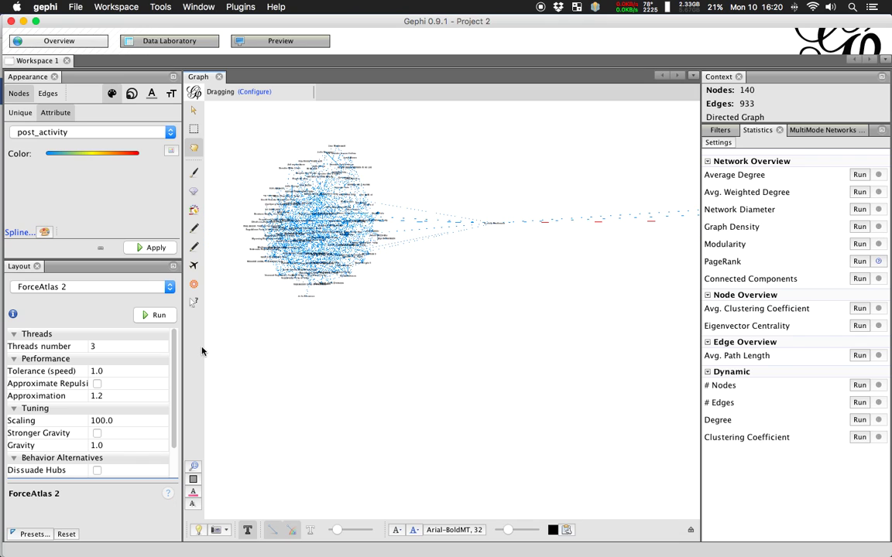
- Run ForceAtlas 2 with Gravity 100.0, stopping once the two clusters settle
left_click(60, 445)
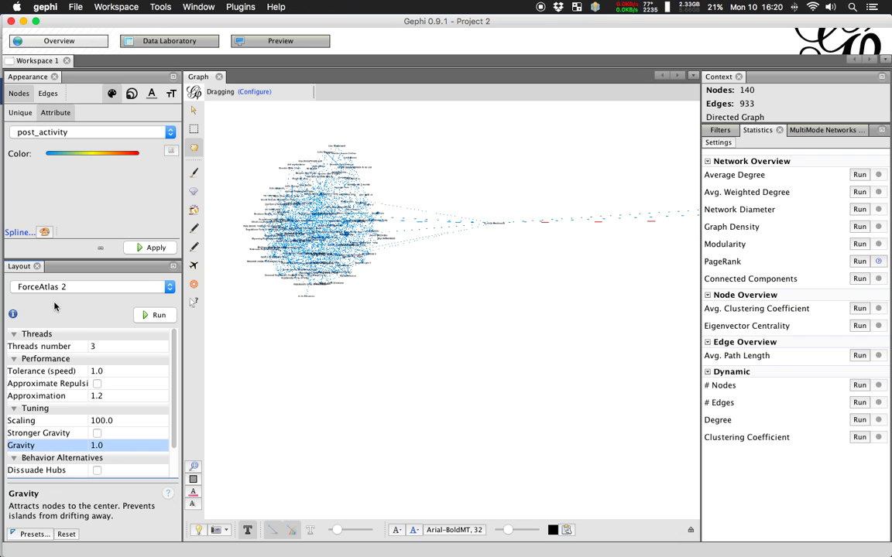
left_click(107, 445)
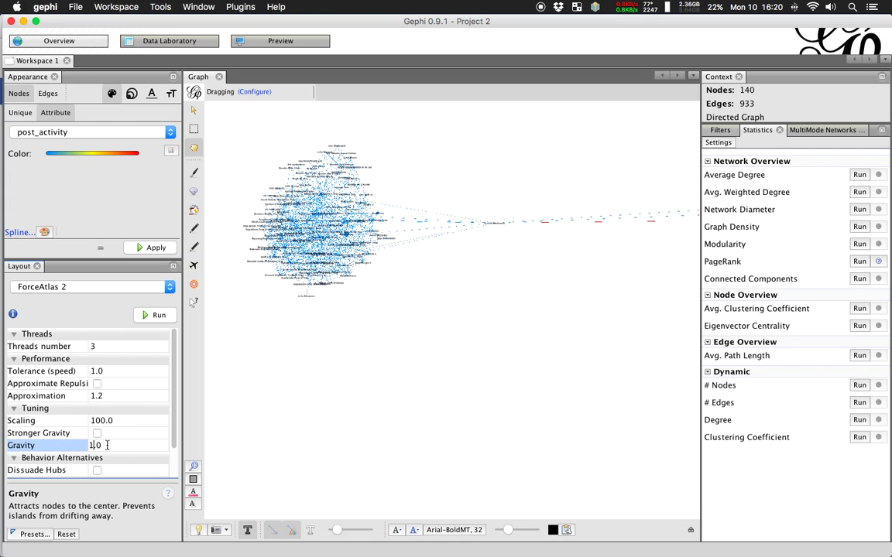
type("00")
key("Return")
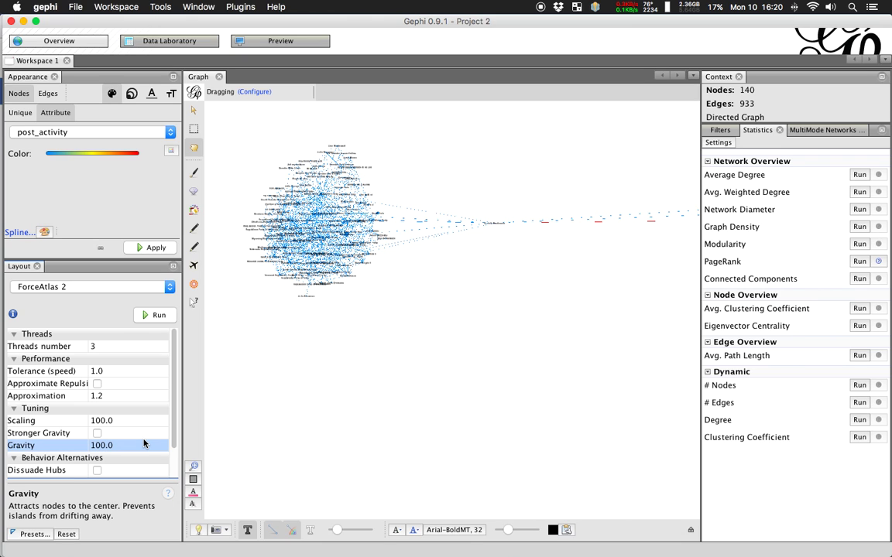
left_click(152, 314)
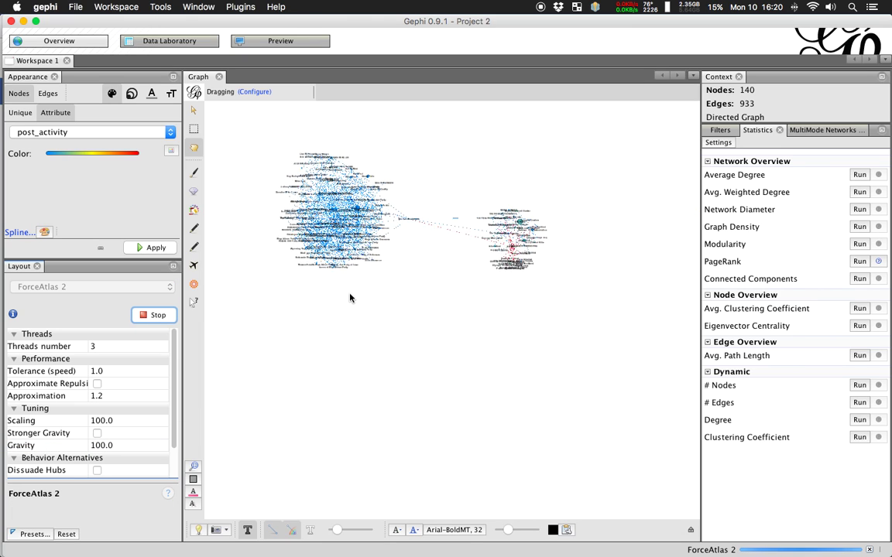
left_click(152, 314)
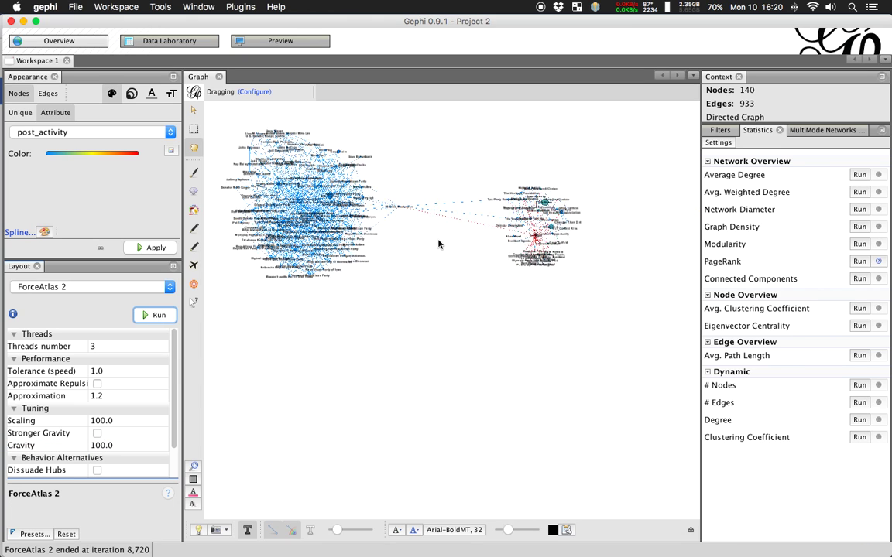
left_click_drag(438, 243, 451, 260)
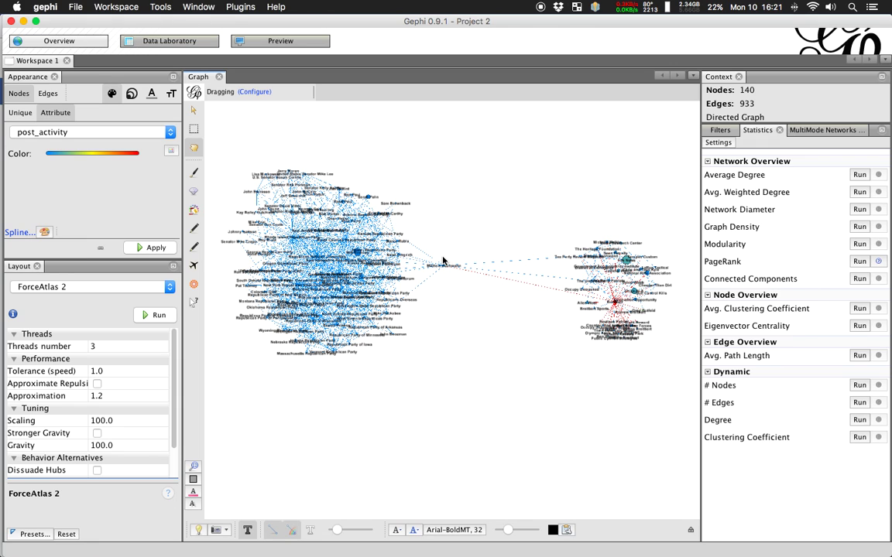
scroll(447, 257, "up", 2)
scroll(445, 256, "up", 1)
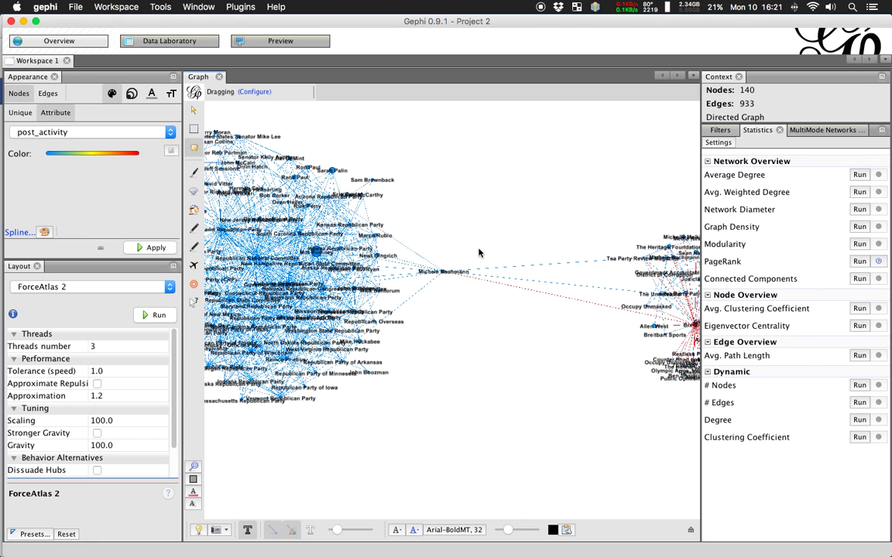
scroll(497, 223, "down", 3)
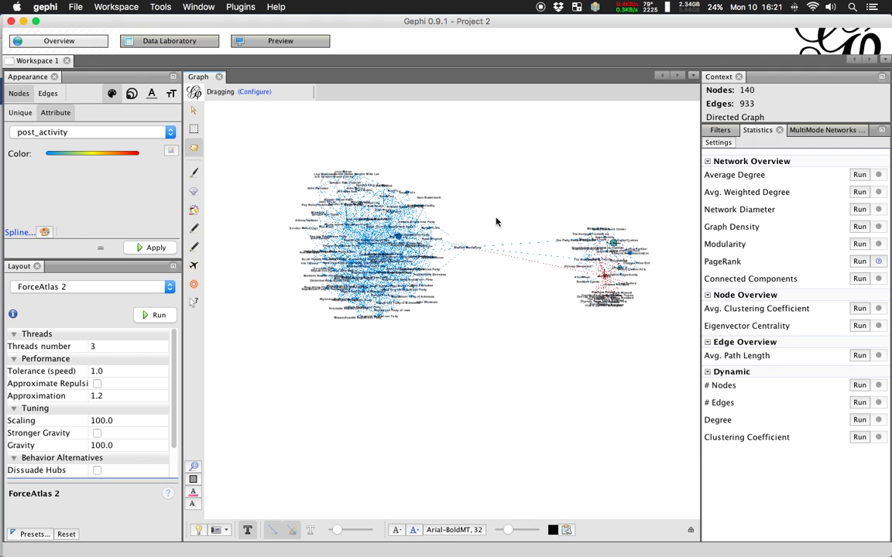
scroll(496, 222, "up", 2)
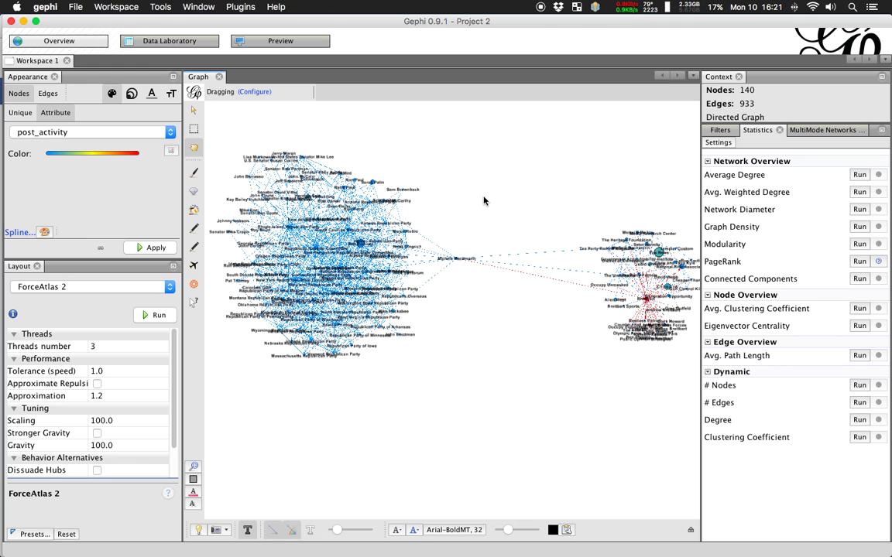
left_click_drag(490, 185, 481, 190)
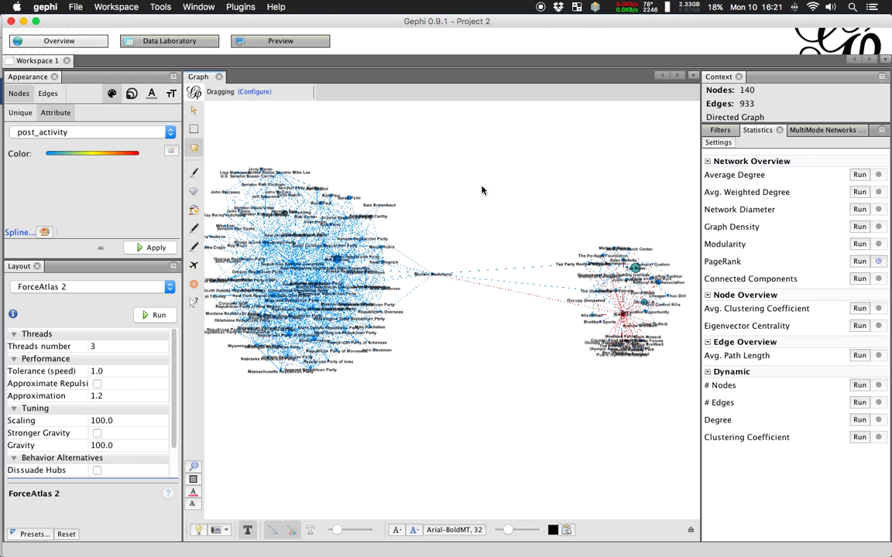